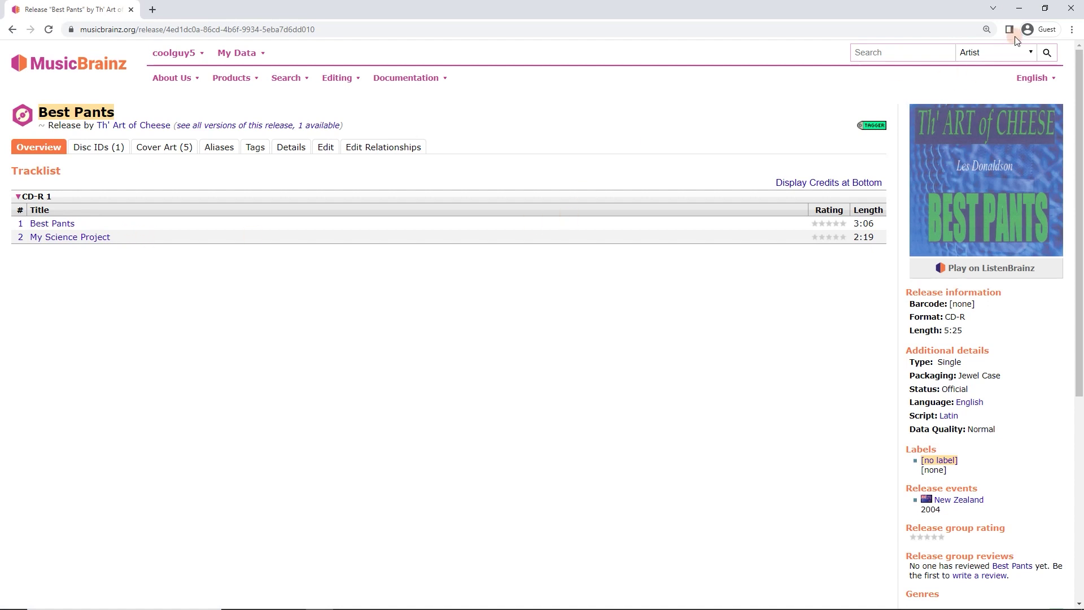
# Switch to MusicBrainz Picard and remove the Unknown Title cluster with its two tracks
pyautogui.click(1013, 9)
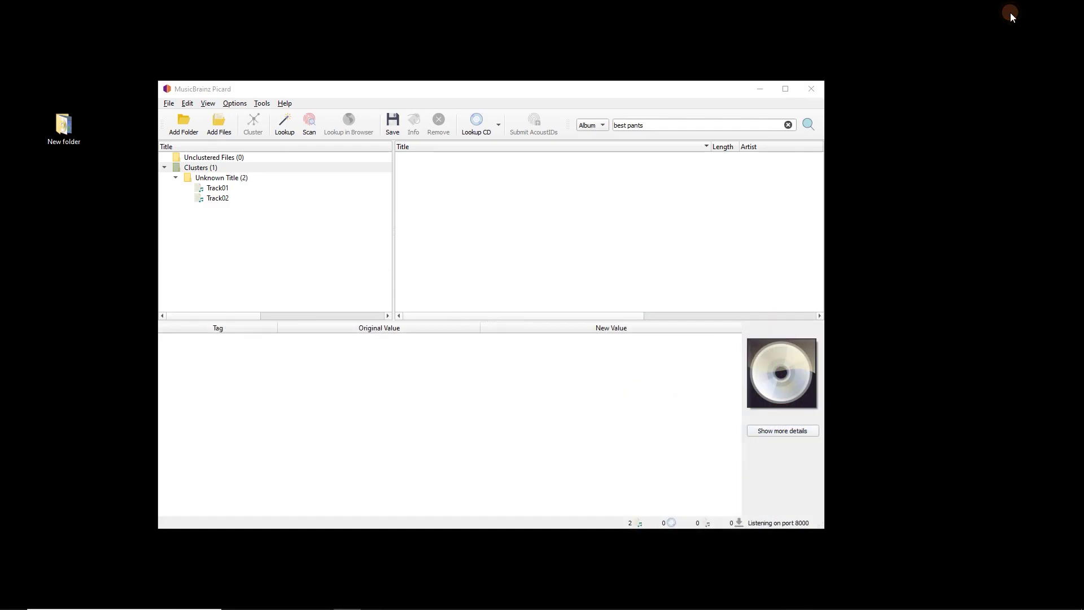
pyautogui.click(365, 90)
pyautogui.click(279, 177)
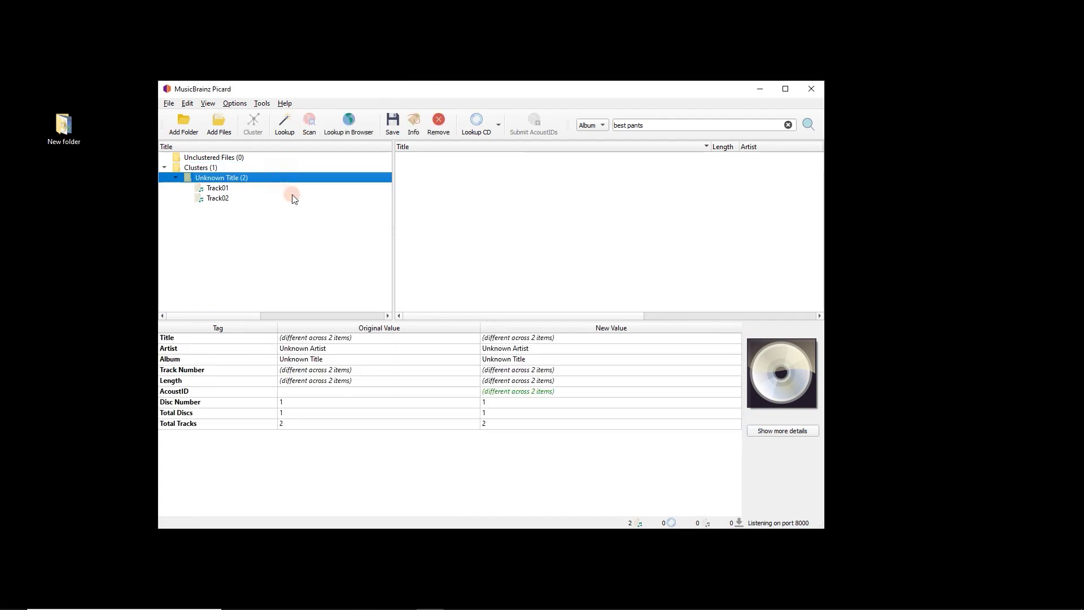
pyautogui.press('Delete')
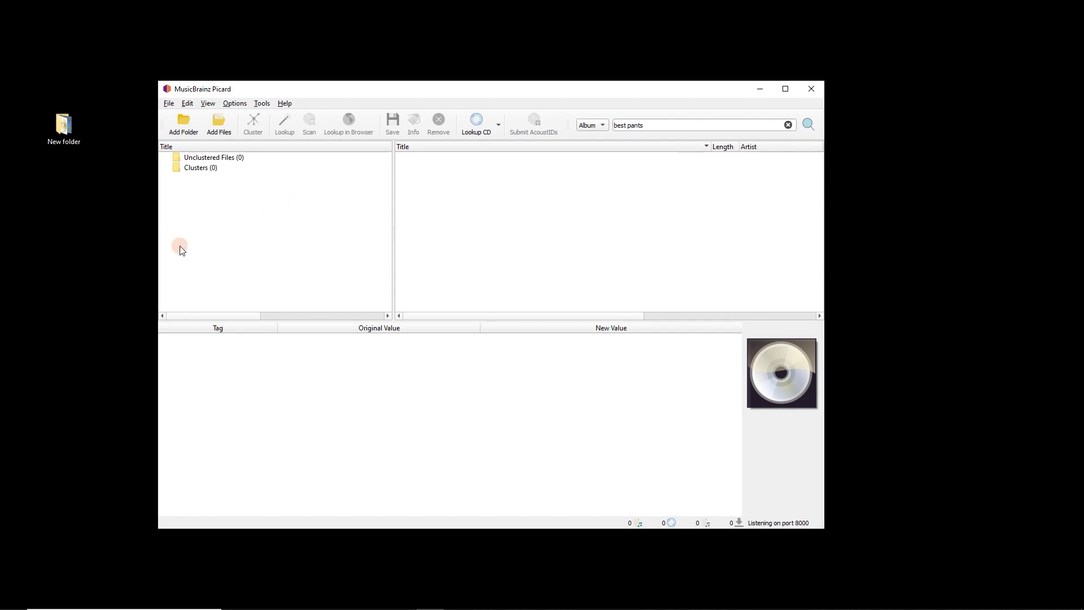
# Load the desktop's New folder into Picard and expand the Unknown Title cluster to inspect Track01's tags
pyautogui.moveTo(83, 135); pyautogui.dragTo(217, 206)
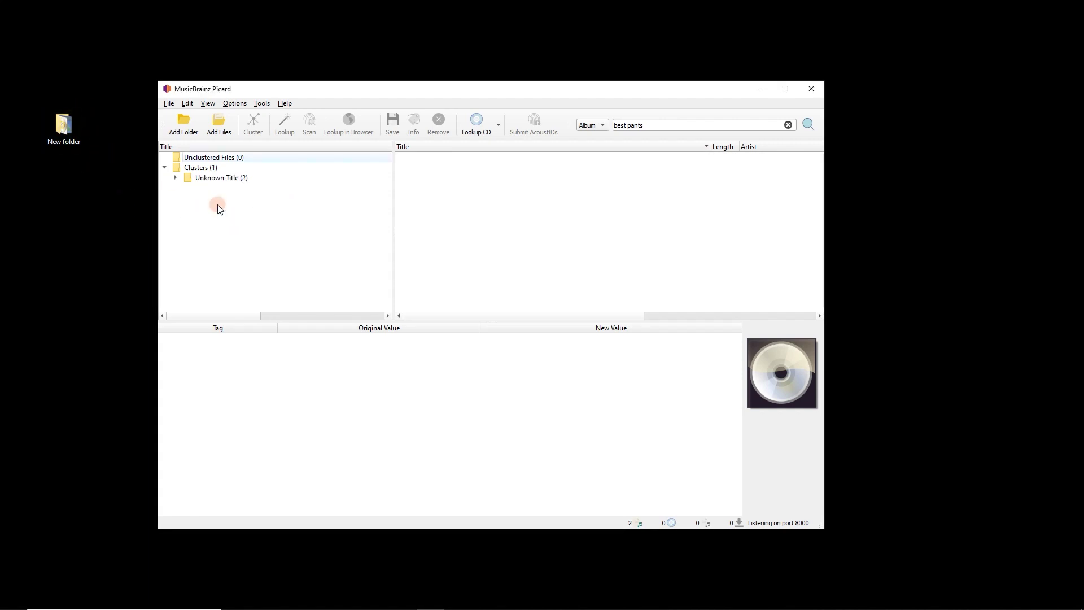
pyautogui.click(191, 178)
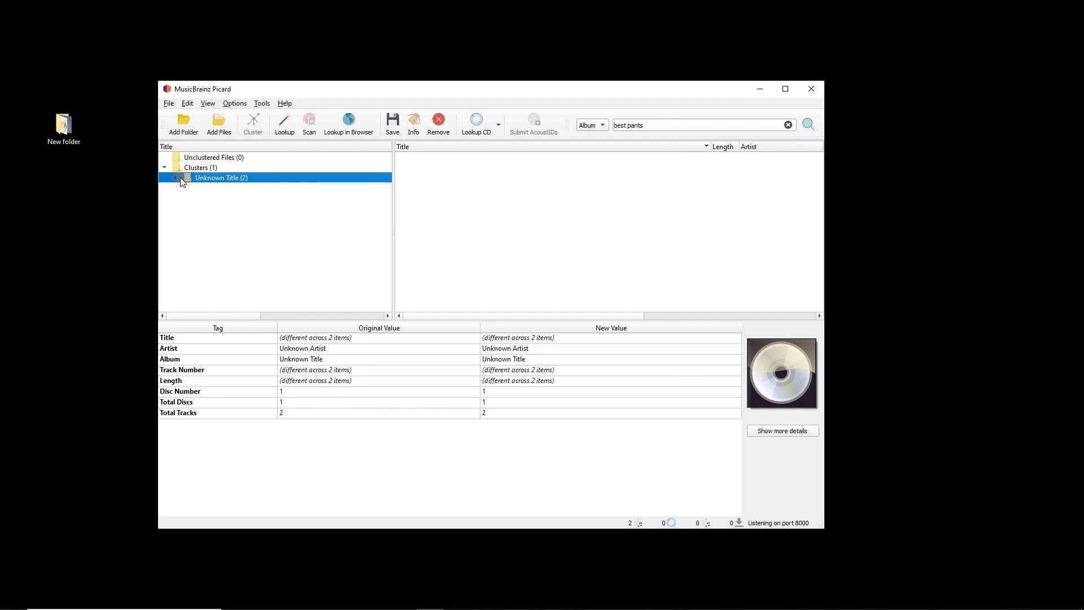
pyautogui.click(176, 177)
pyautogui.click(227, 190)
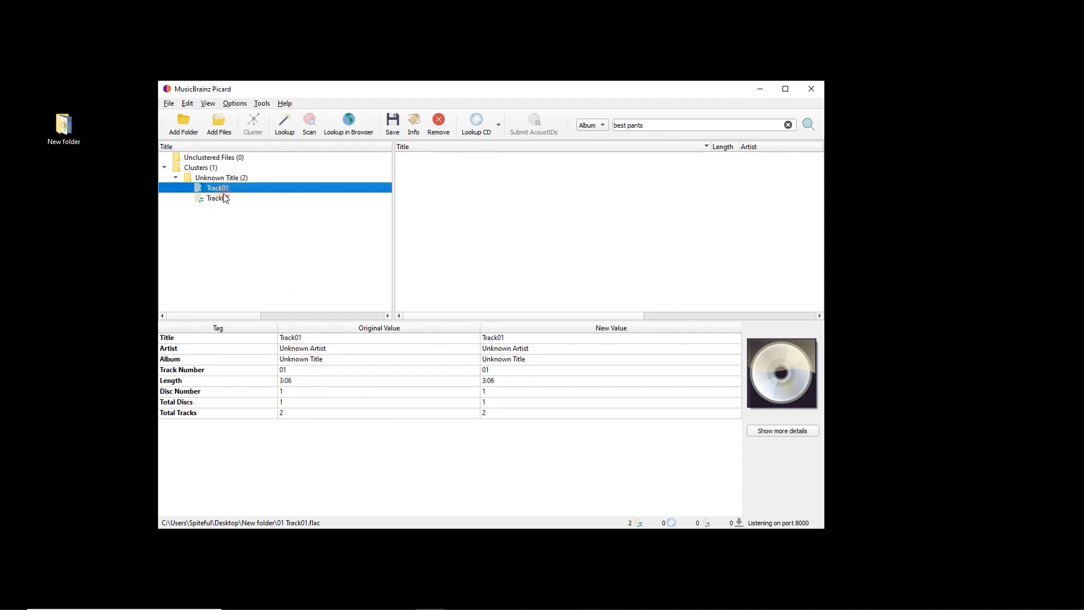
pyautogui.click(240, 181)
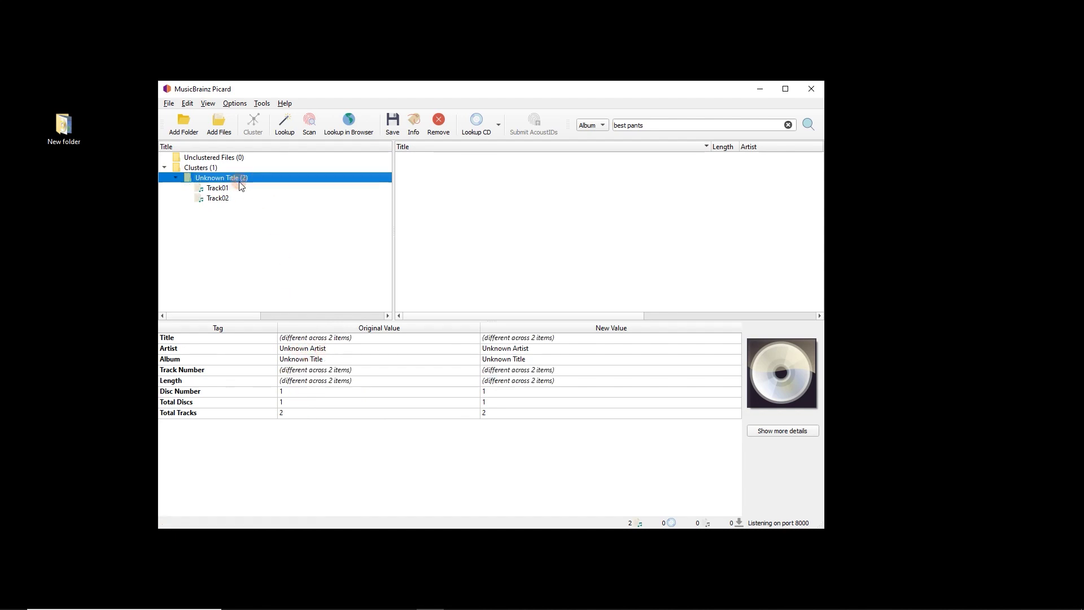
pyautogui.click(286, 127)
pyautogui.click(312, 126)
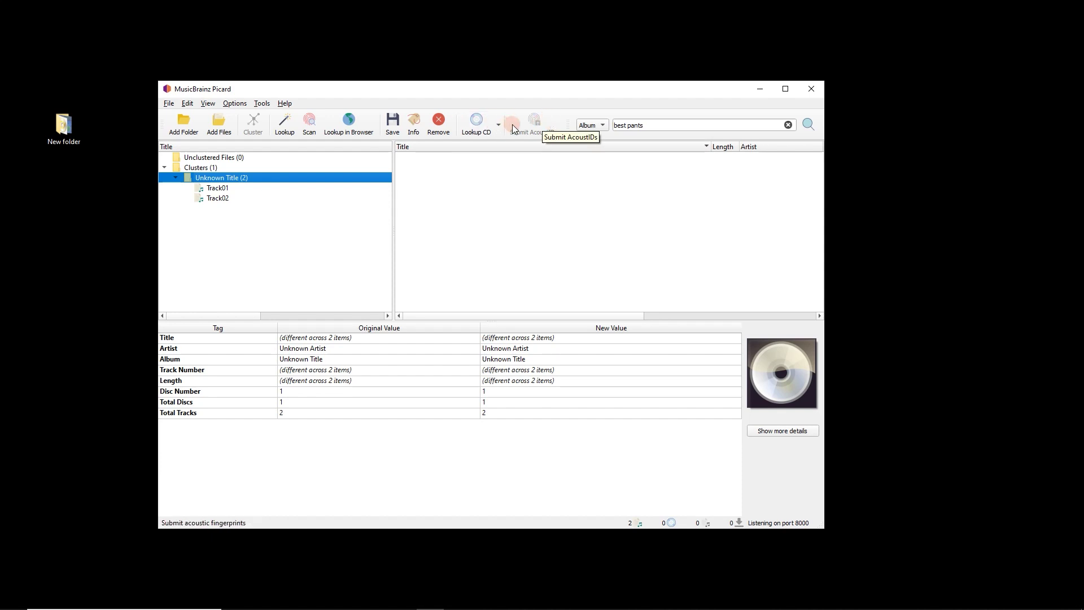
# In the options, check the General account settings and set audio fingerprinting to Use AcoustID
pyautogui.click(236, 103)
pyautogui.click(273, 196)
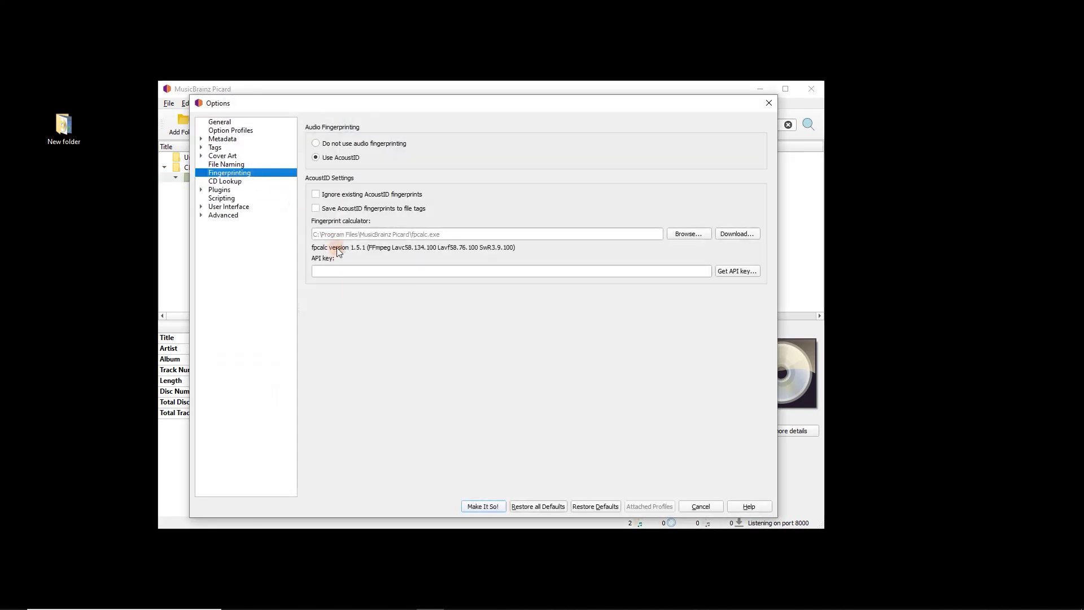
pyautogui.click(327, 160)
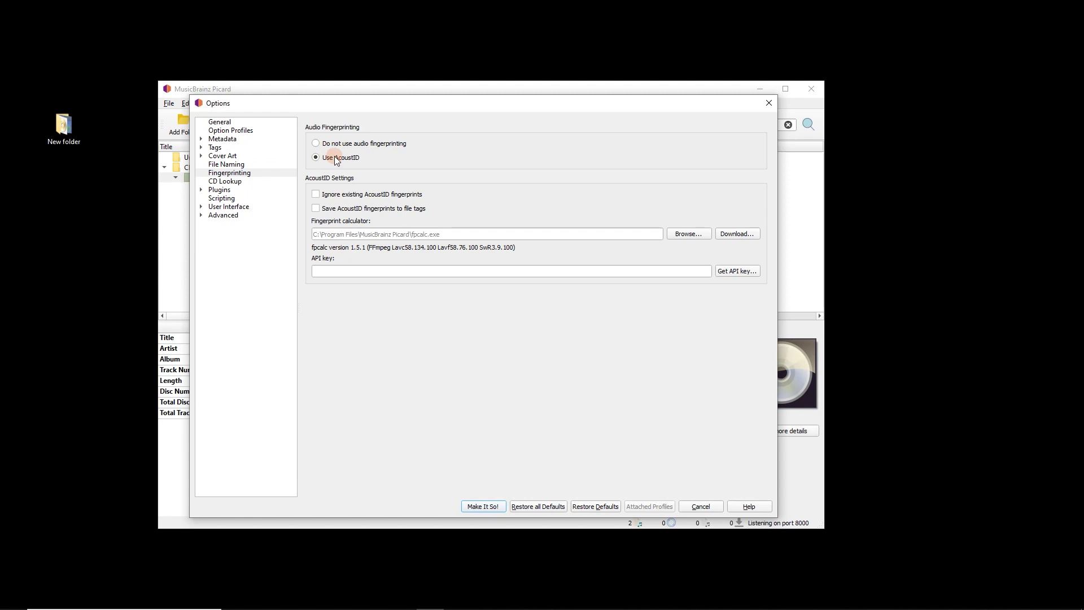
pyautogui.click(220, 122)
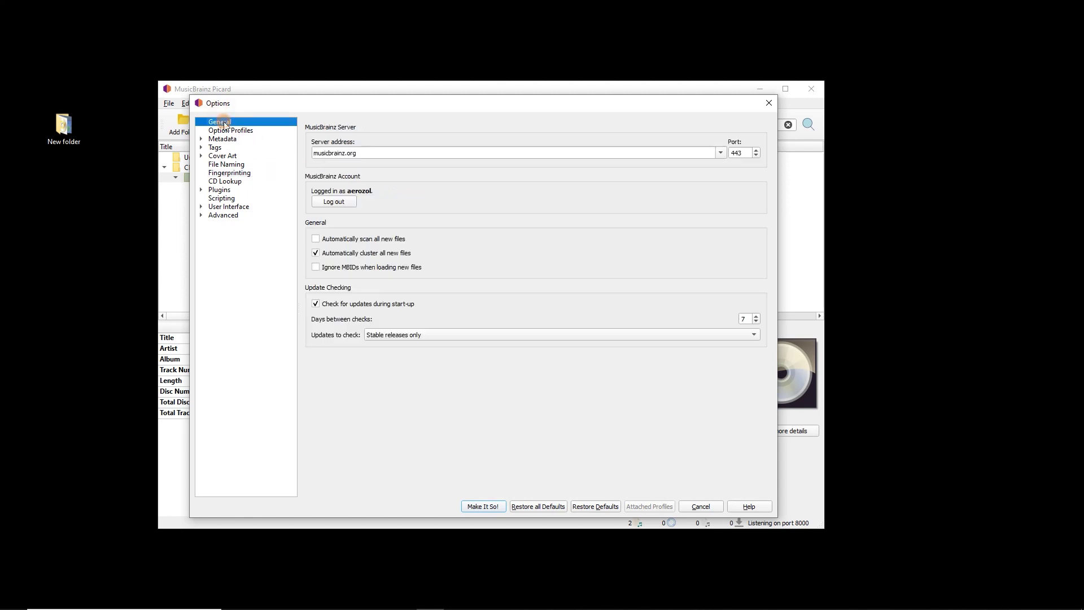
pyautogui.click(230, 173)
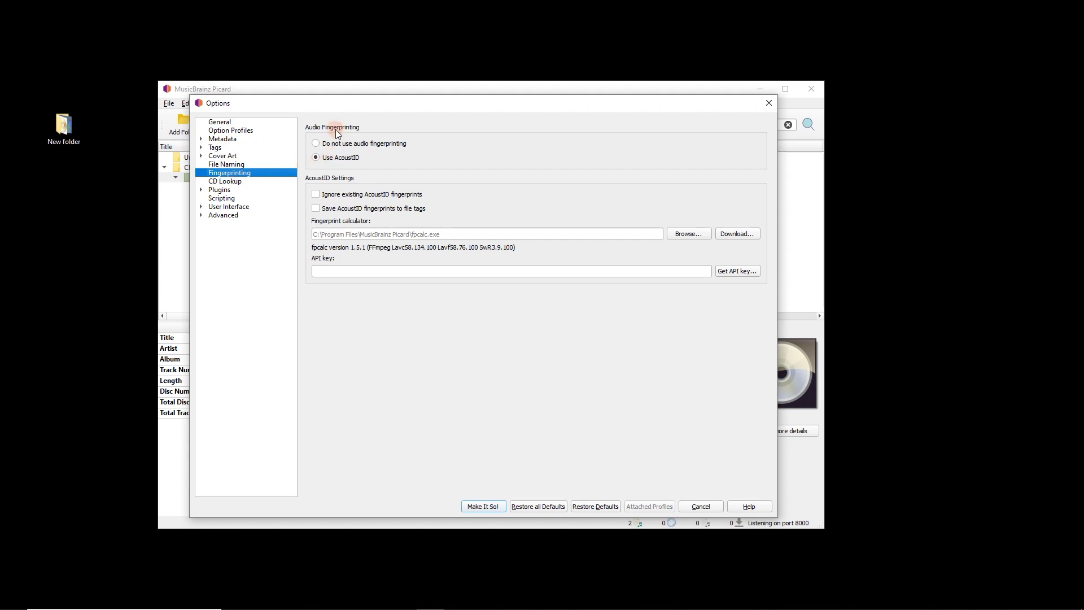
pyautogui.click(340, 159)
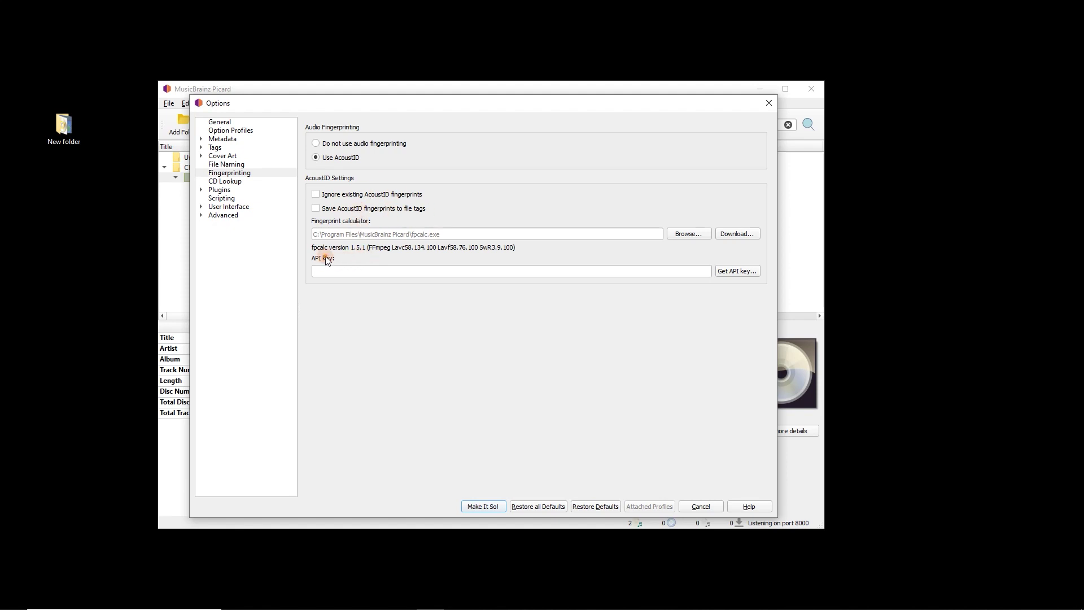
# Request an AcoustID API key, signing in with the MusicBrainz account and allowing AcoustID access to the public account information
pyautogui.click(323, 271)
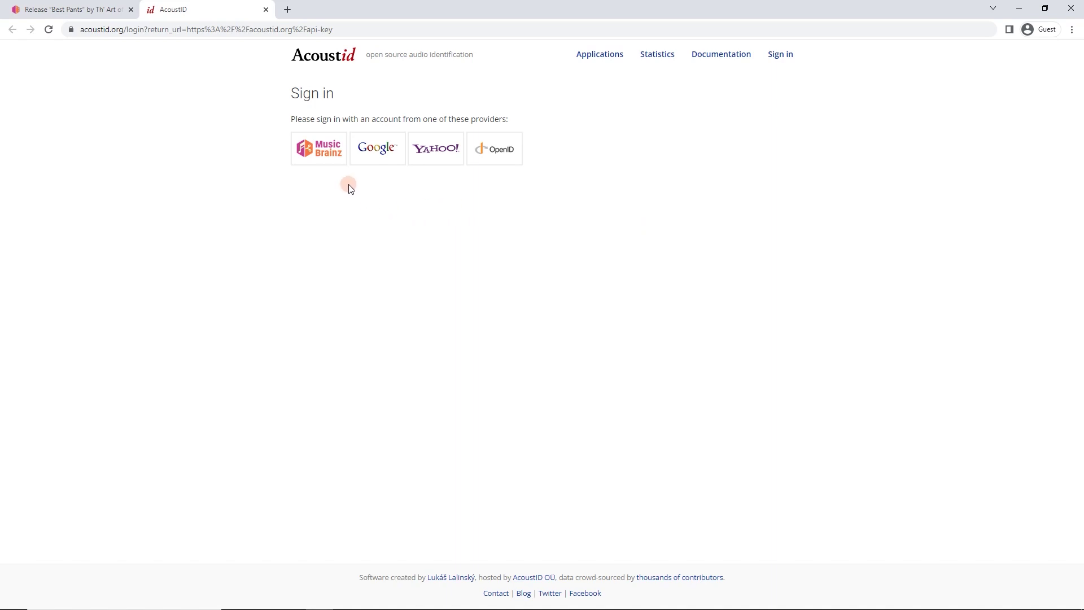
pyautogui.click(326, 158)
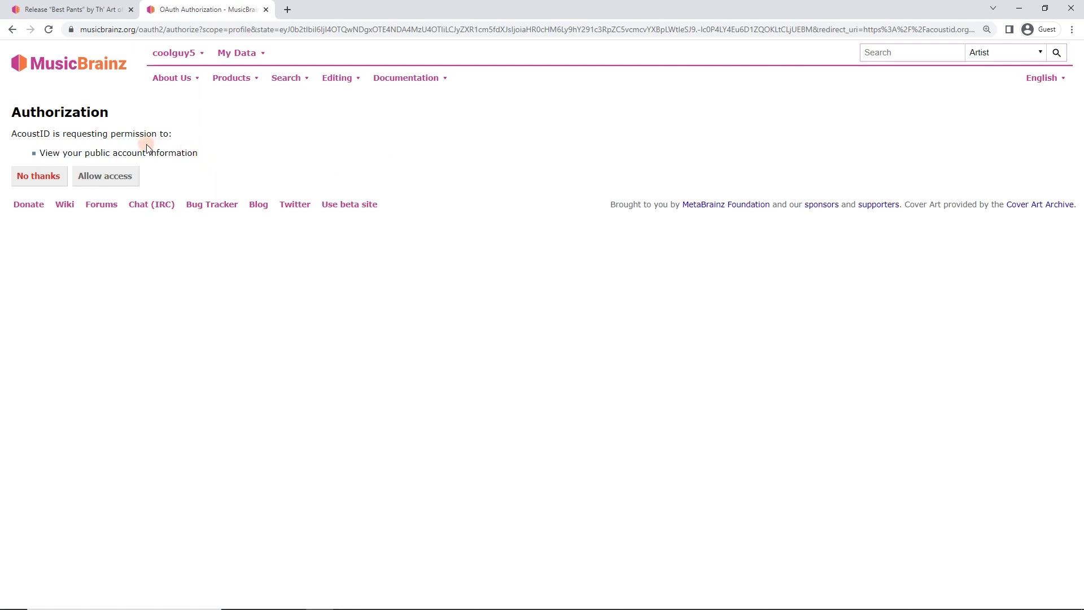
pyautogui.click(119, 182)
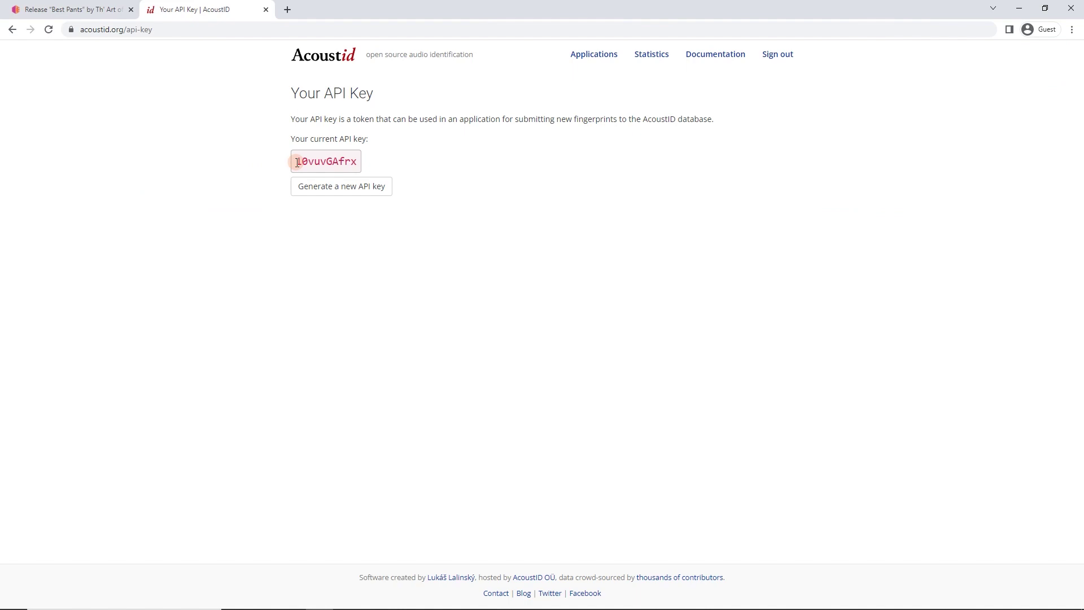
# Copy the current API key from the AcoustID page
pyautogui.moveTo(297, 163); pyautogui.dragTo(358, 161)
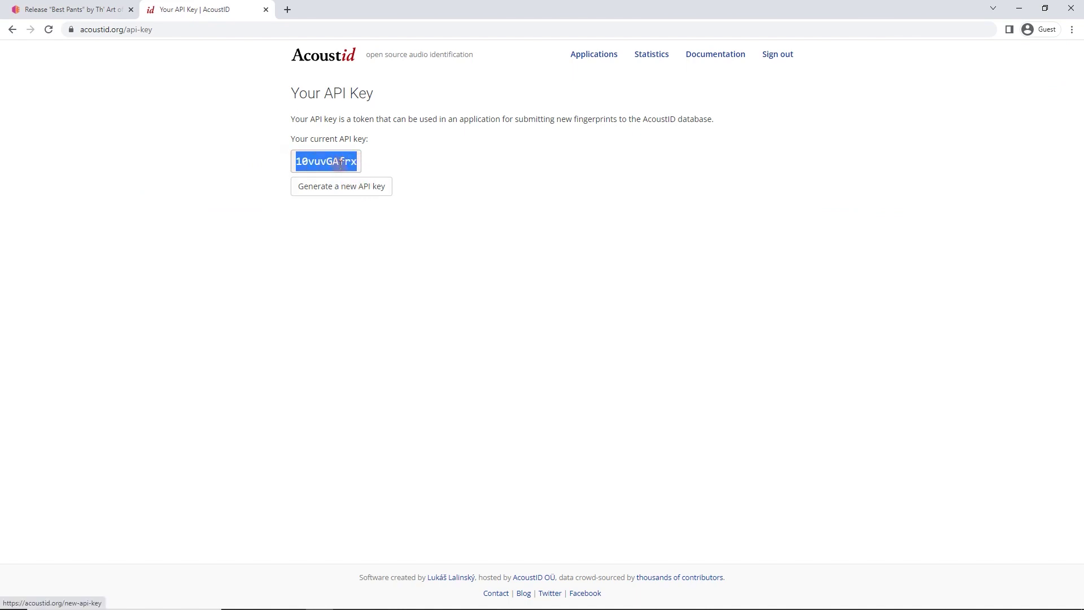
pyautogui.click(373, 157)
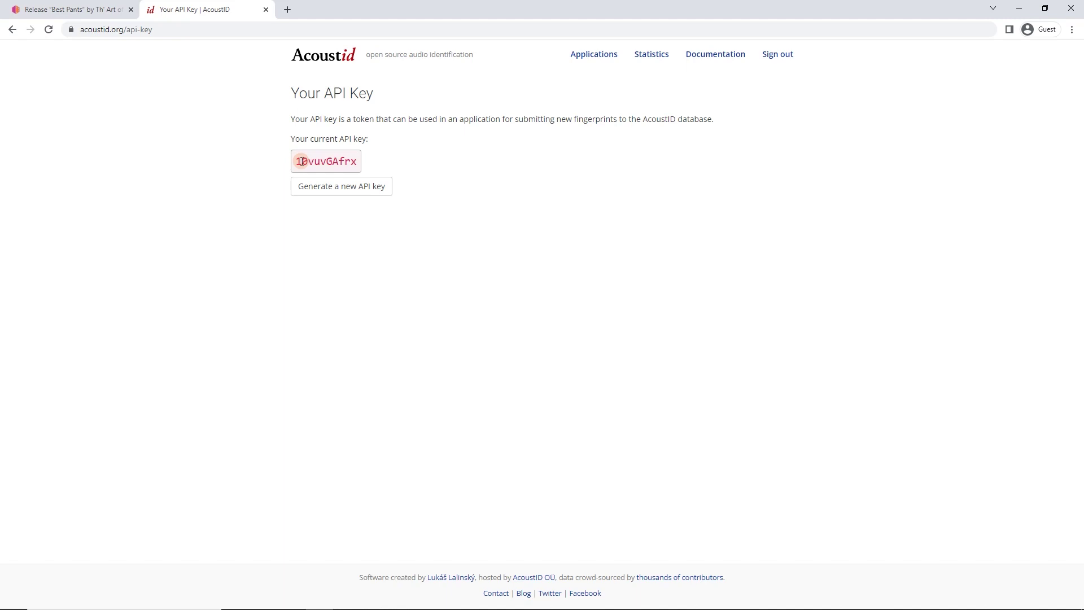
pyautogui.moveTo(301, 161); pyautogui.dragTo(358, 168)
pyautogui.hotkey('ctrl', 'c')
pyautogui.click(401, 145)
# Return to Picard, paste the API key into the AcoustID settings and save the options
pyautogui.click(1016, 9)
pyautogui.click(394, 273)
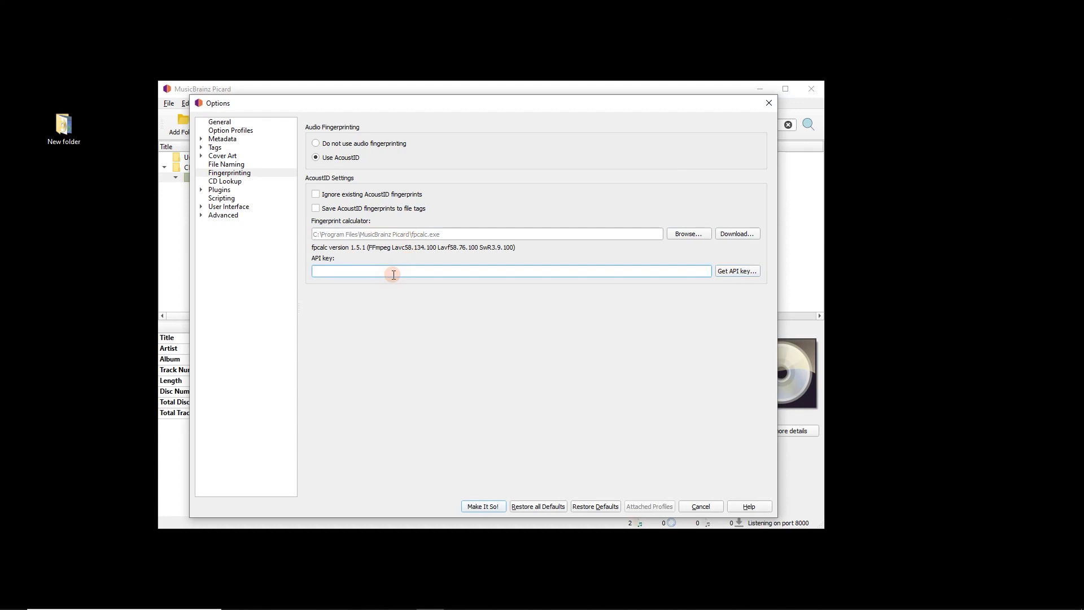
pyautogui.hotkey('ctrl', 'v')
pyautogui.click(487, 507)
pyautogui.click(528, 260)
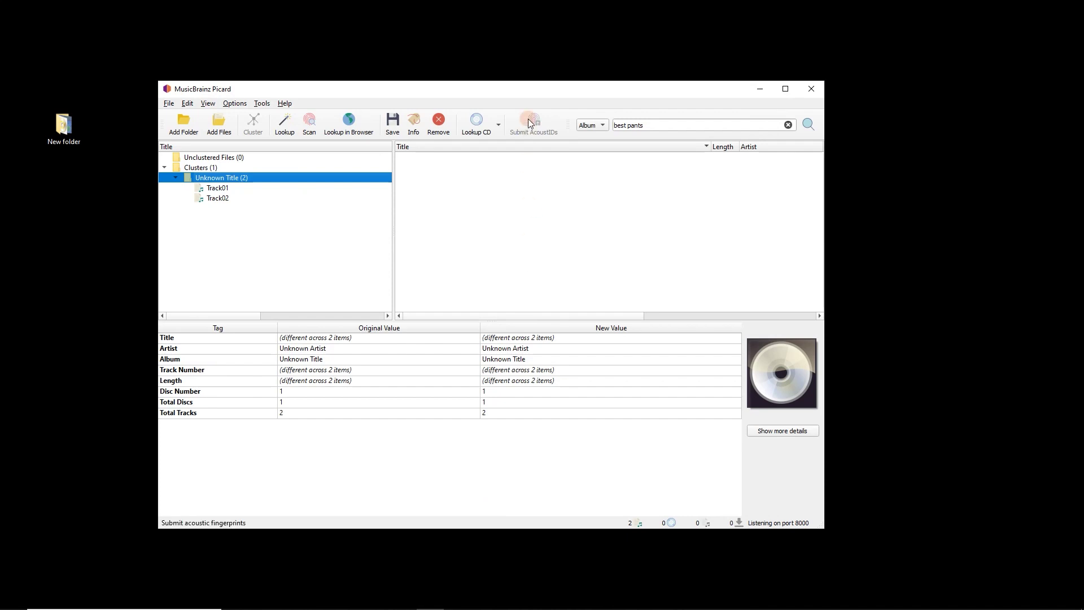
pyautogui.click(309, 123)
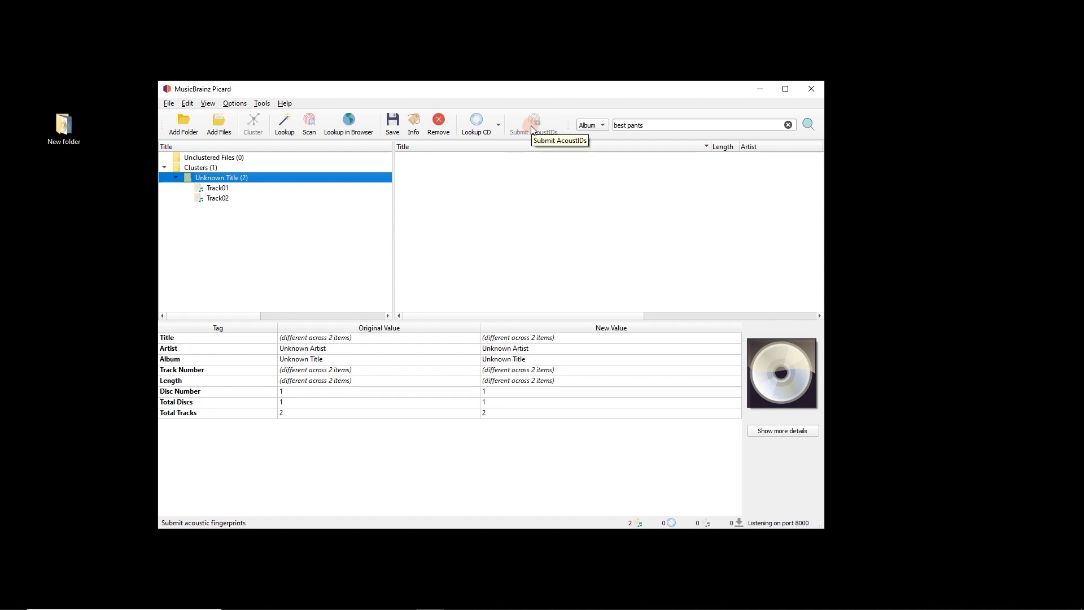
pyautogui.click(249, 178)
pyautogui.click(342, 423)
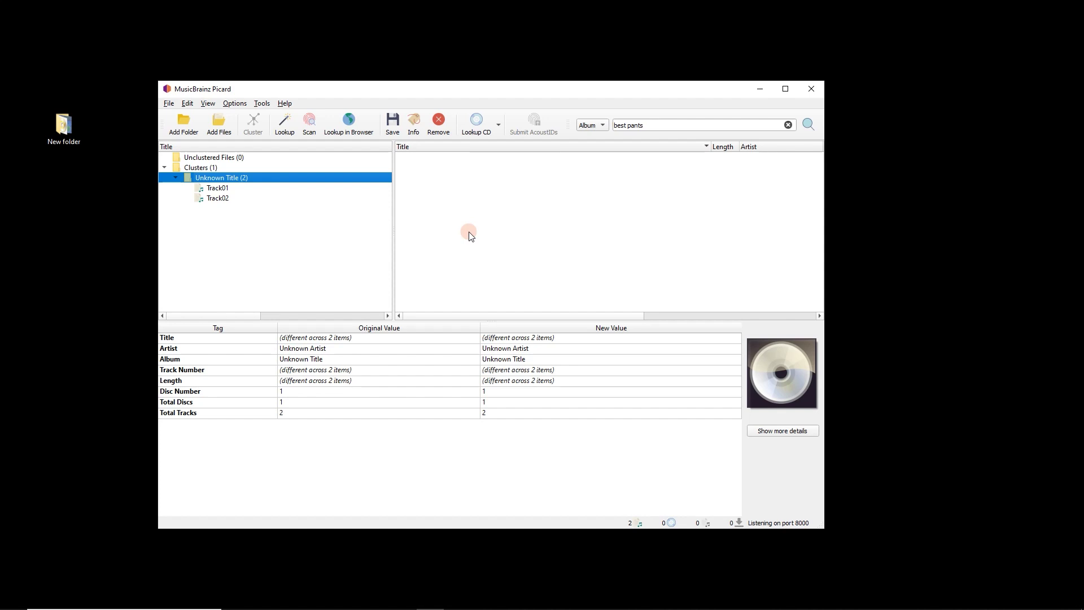
# Search MusicBrainz for the album "best pants" from Picard
pyautogui.click(654, 125)
pyautogui.tripleClick(609, 125)
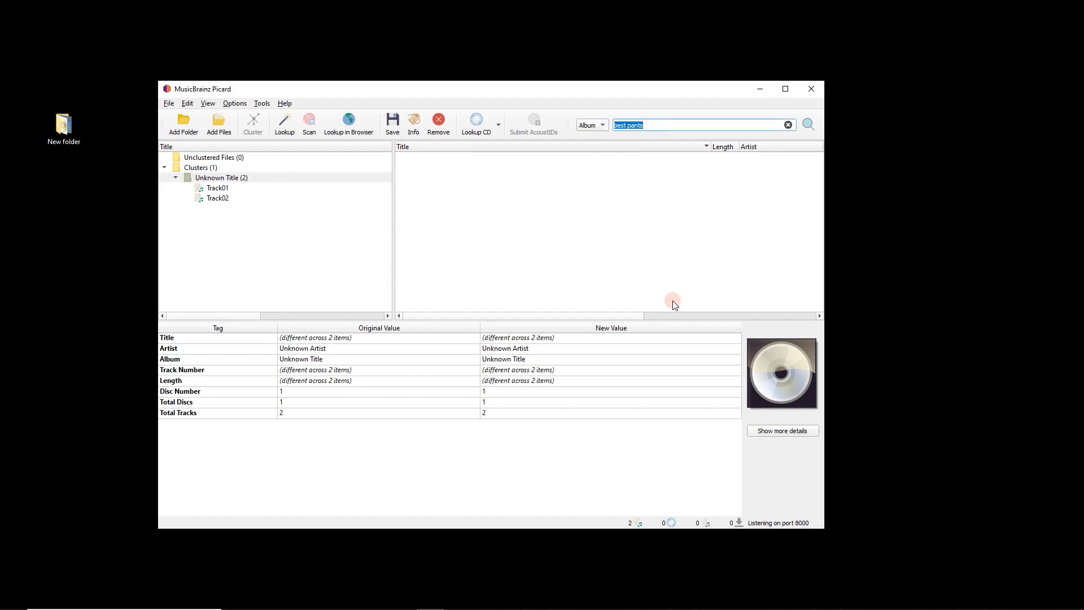
pyautogui.write('best')
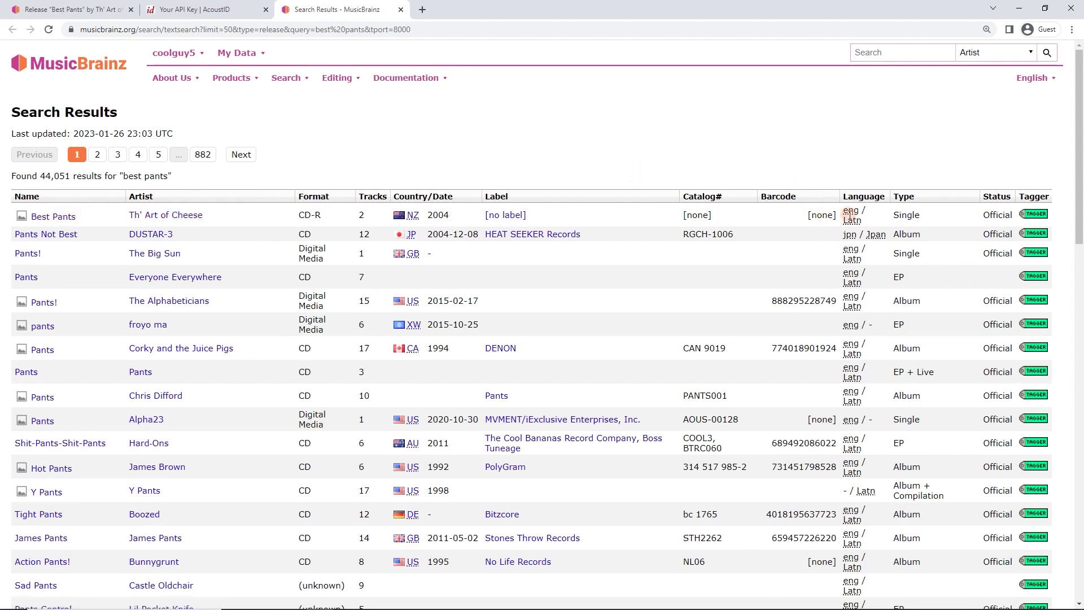
# Send the Best Pants release by Th' Art of Cheese from the search results to the tagger and return to Picard
pyautogui.click(1042, 215)
pyautogui.click(1008, 161)
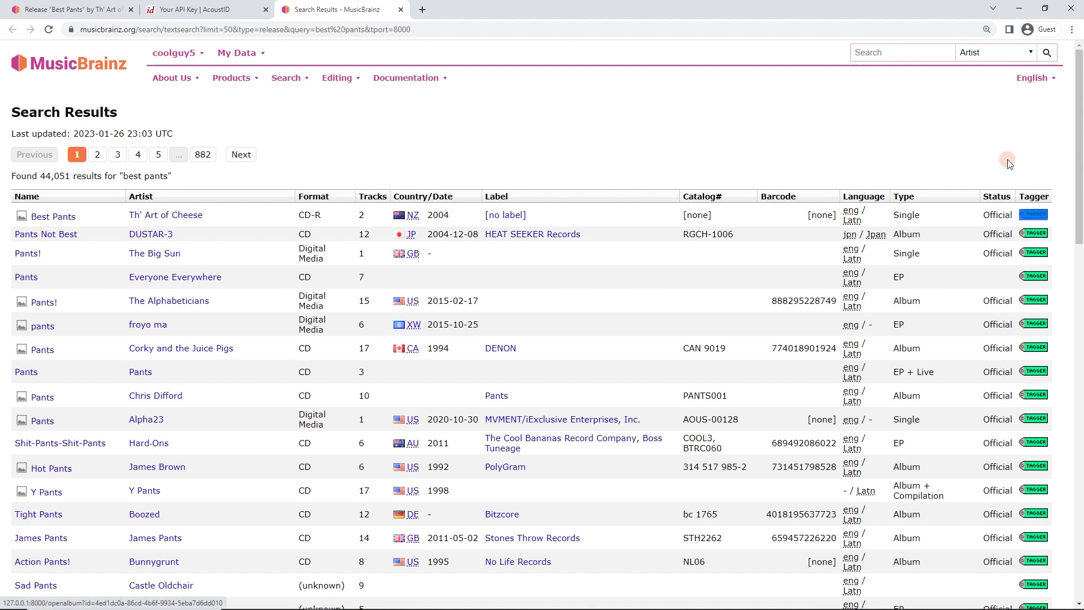
pyautogui.click(1027, 10)
pyautogui.click(606, 201)
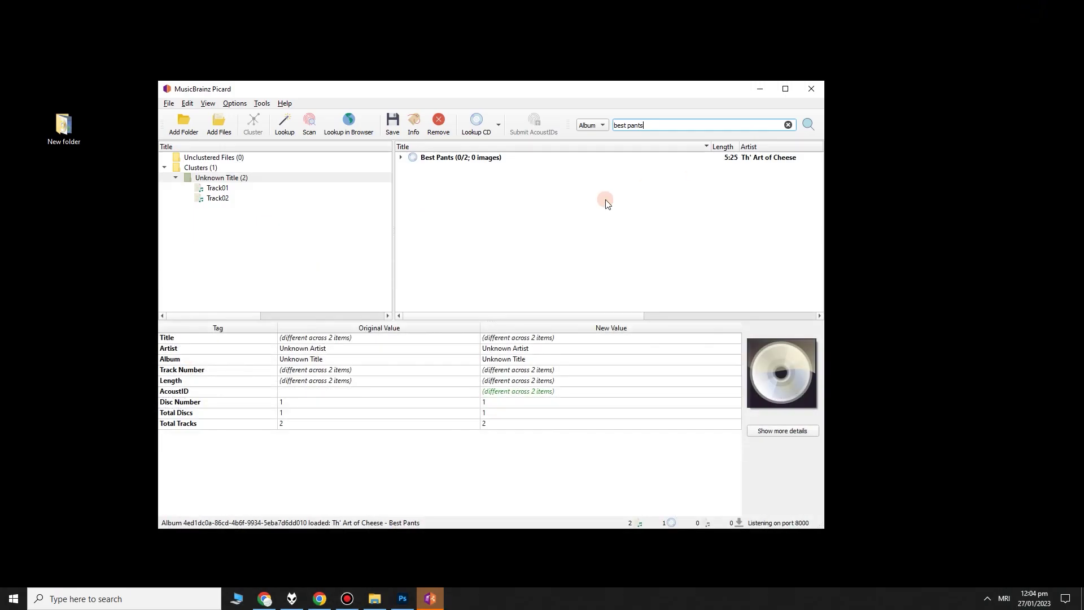
# Remove the Best Pants album from Picard's loaded releases
pyautogui.click(452, 158)
pyautogui.moveTo(452, 158); pyautogui.dragTo(254, 178)
# Look up the Unknown Title cluster on MusicBrainz in the browser
pyautogui.click(252, 178)
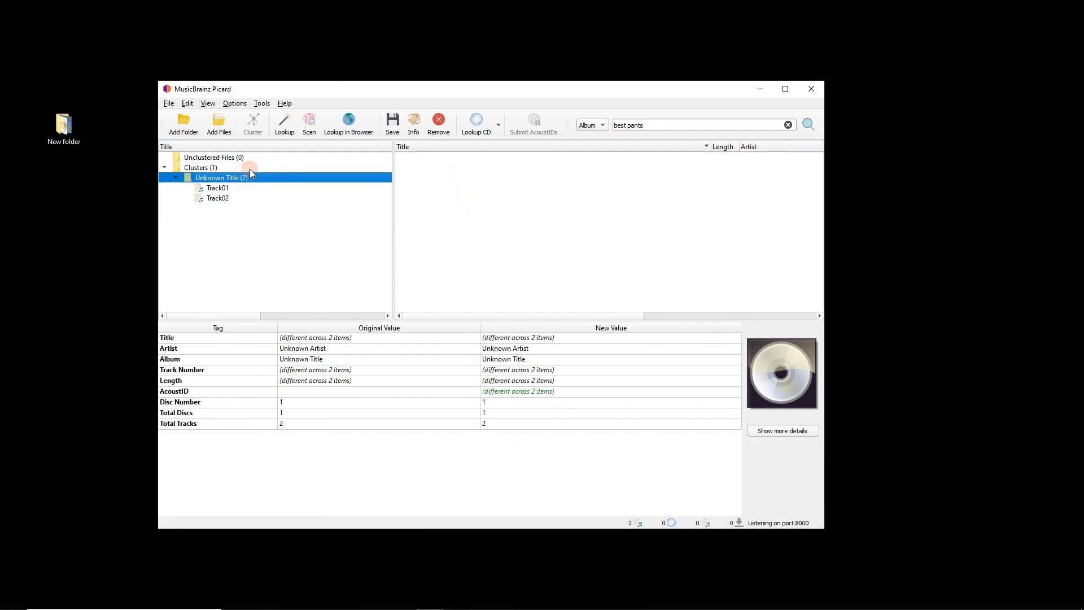
pyautogui.click(346, 126)
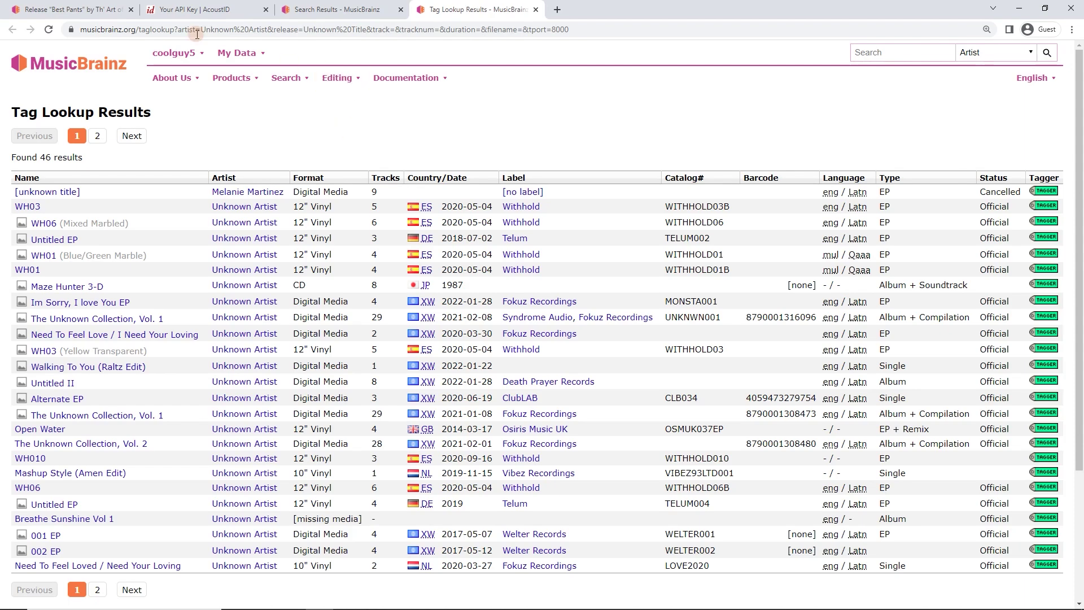
# Switch to the Best Pants release page already open in the browser and send that release to the tagger
pyautogui.click(121, 7)
pyautogui.rightClick(468, 97)
pyautogui.click(482, 130)
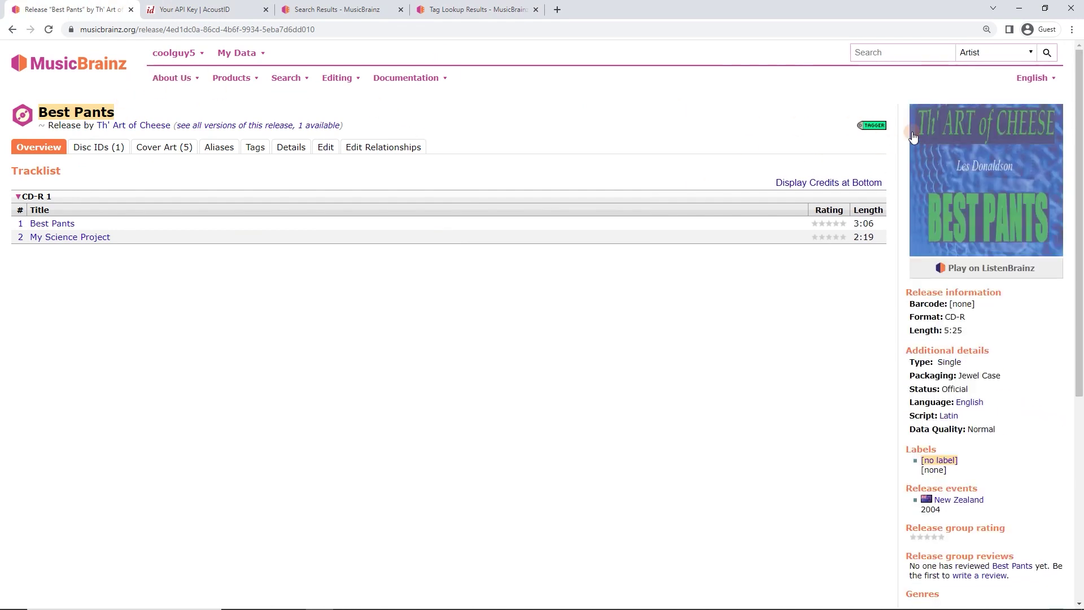
pyautogui.doubleClick(860, 128)
pyautogui.click(864, 128)
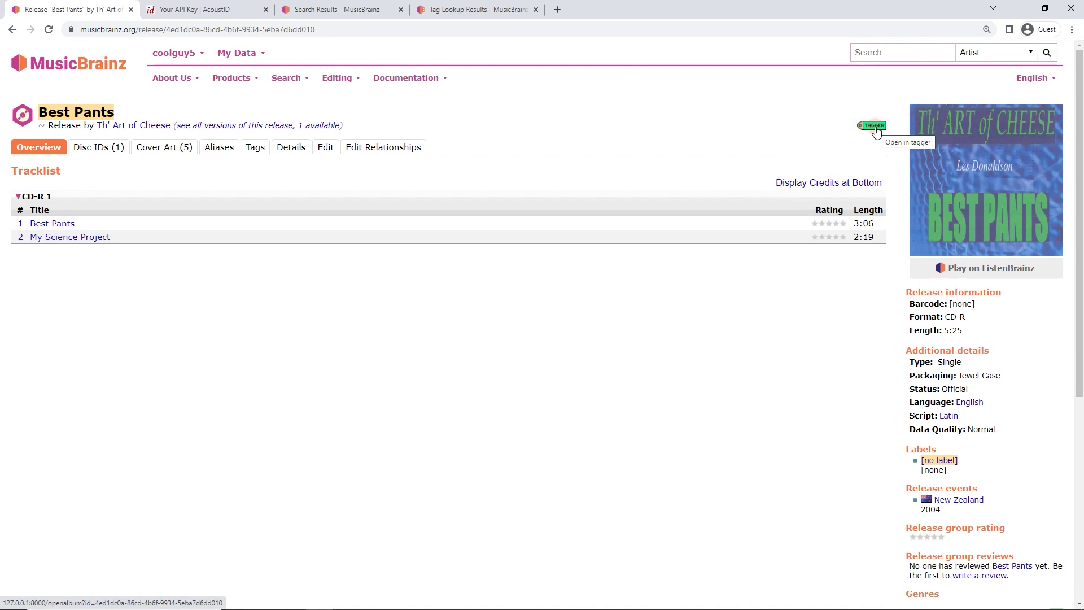
# Open Live In Concert by 10,000 Maniacs from the MusicBrainz home page, send it to the tagger and return to Picard
pyautogui.middleClick(100, 74)
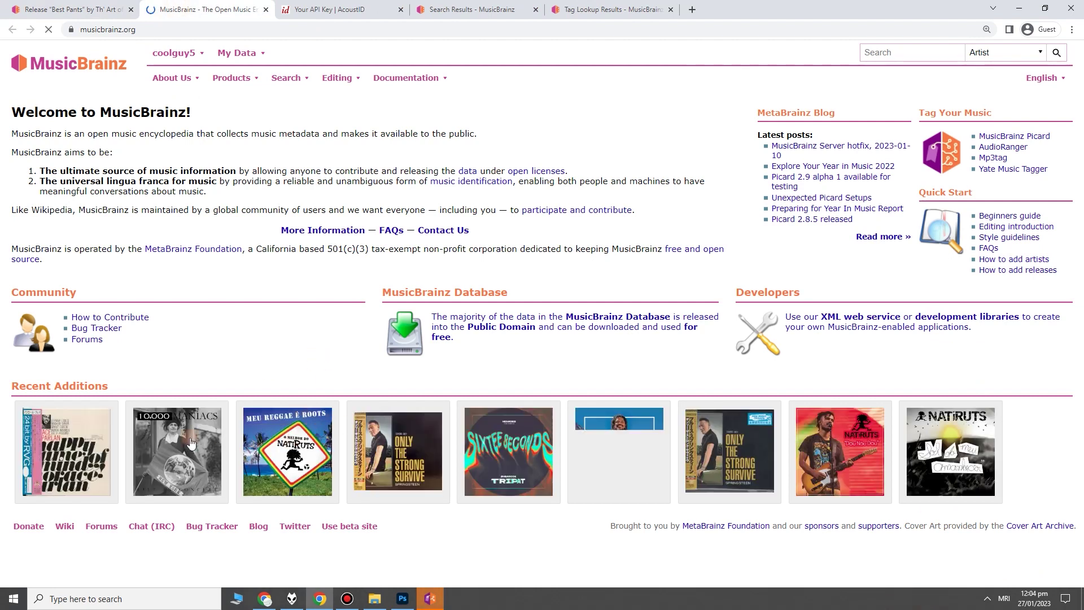
pyautogui.click(189, 438)
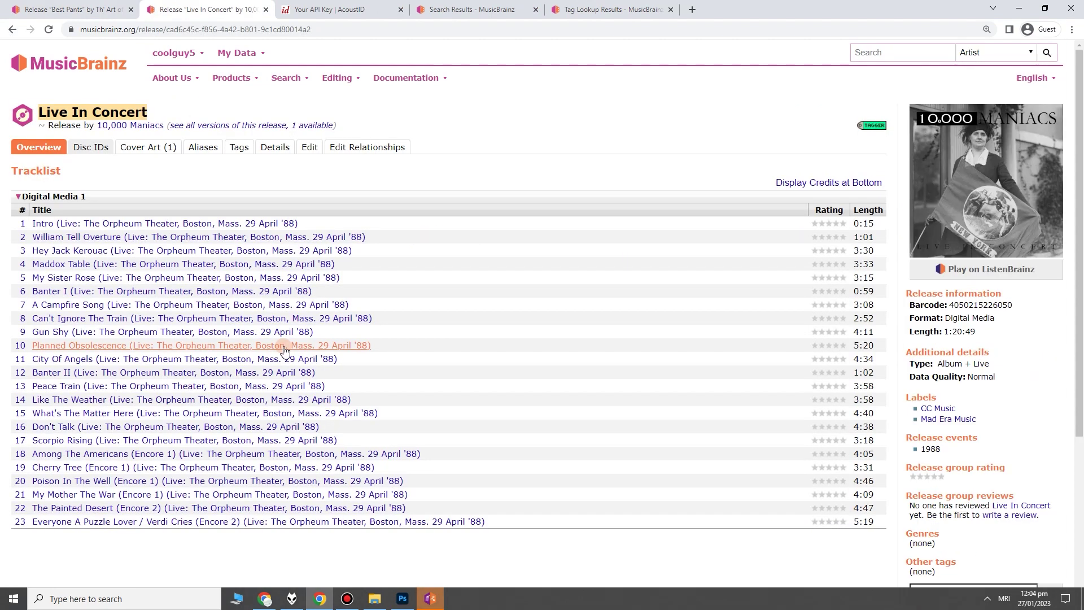
pyautogui.click(879, 129)
pyautogui.click(1018, 10)
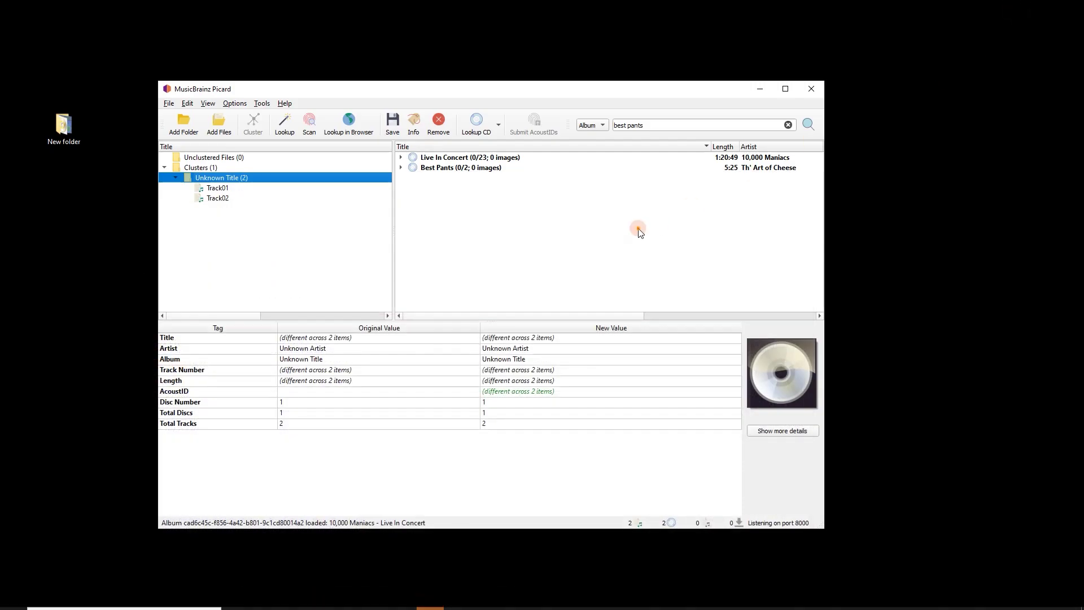
# Remove the Live In Concert album from Picard's loaded releases
pyautogui.click(486, 158)
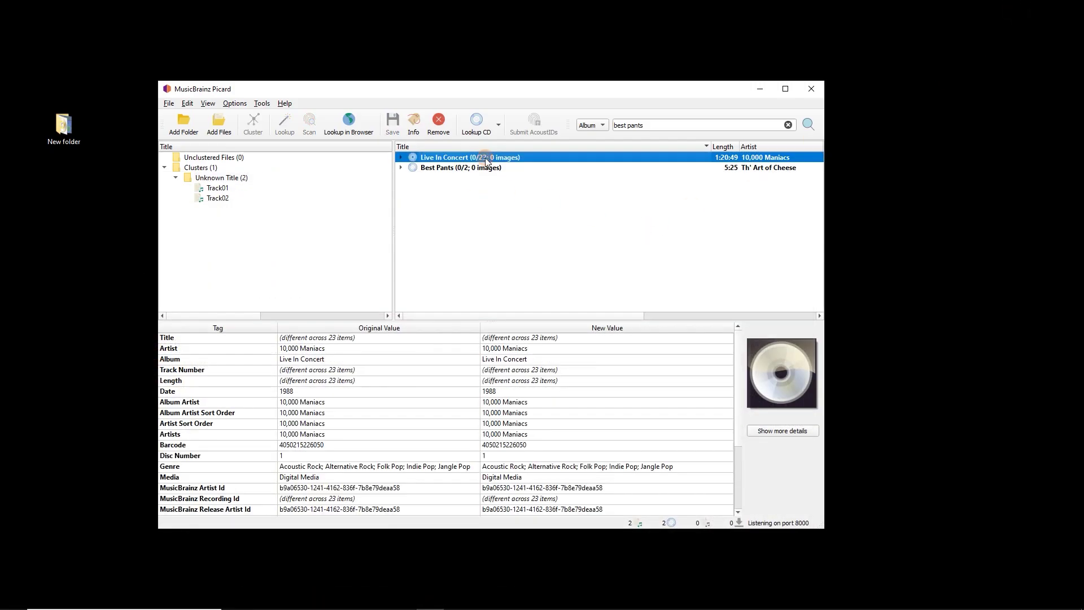
pyautogui.press('Delete')
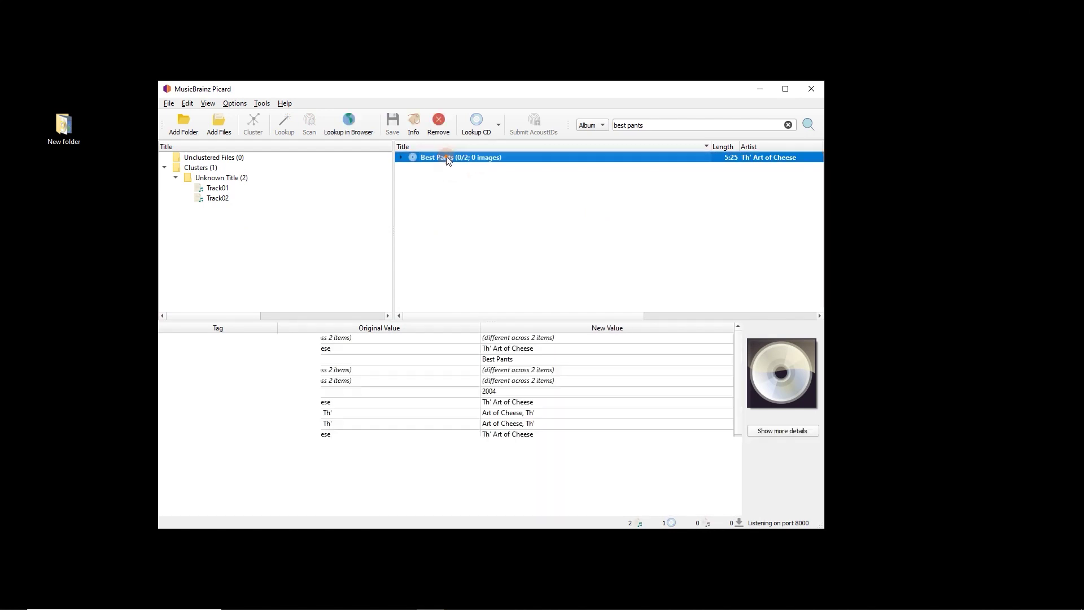
# Expand the Best Pants release and match the Unknown Title cluster's two files to its tracks
pyautogui.click(401, 158)
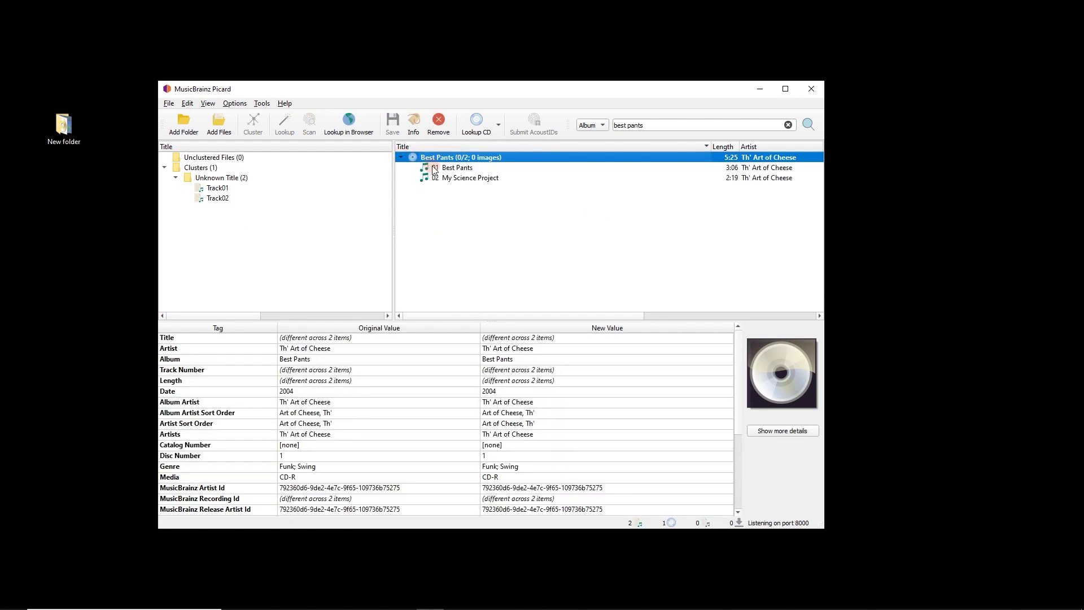
pyautogui.click(266, 190)
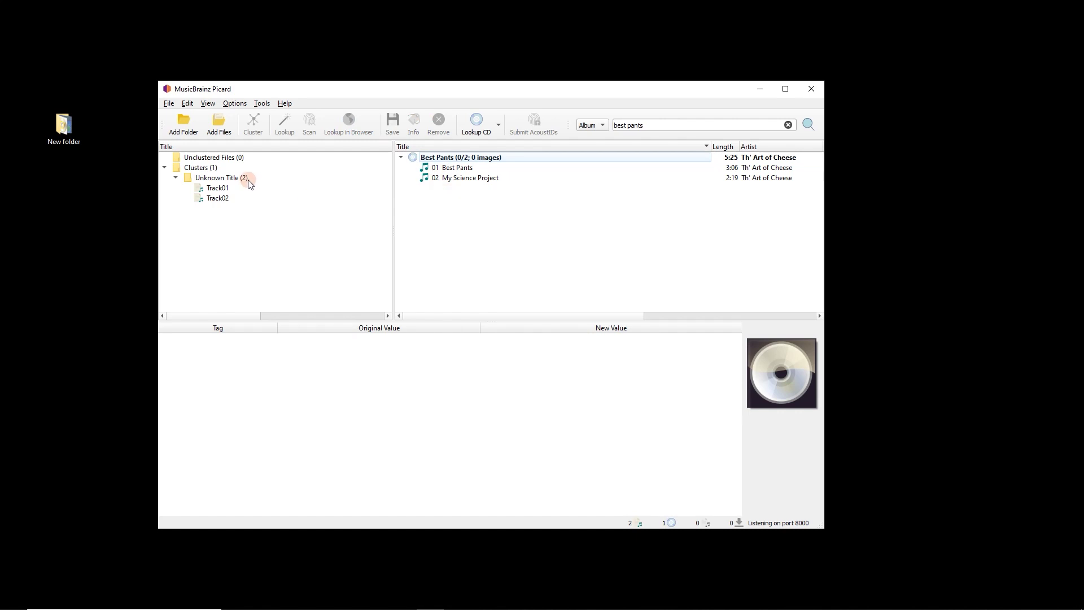
pyautogui.click(248, 180)
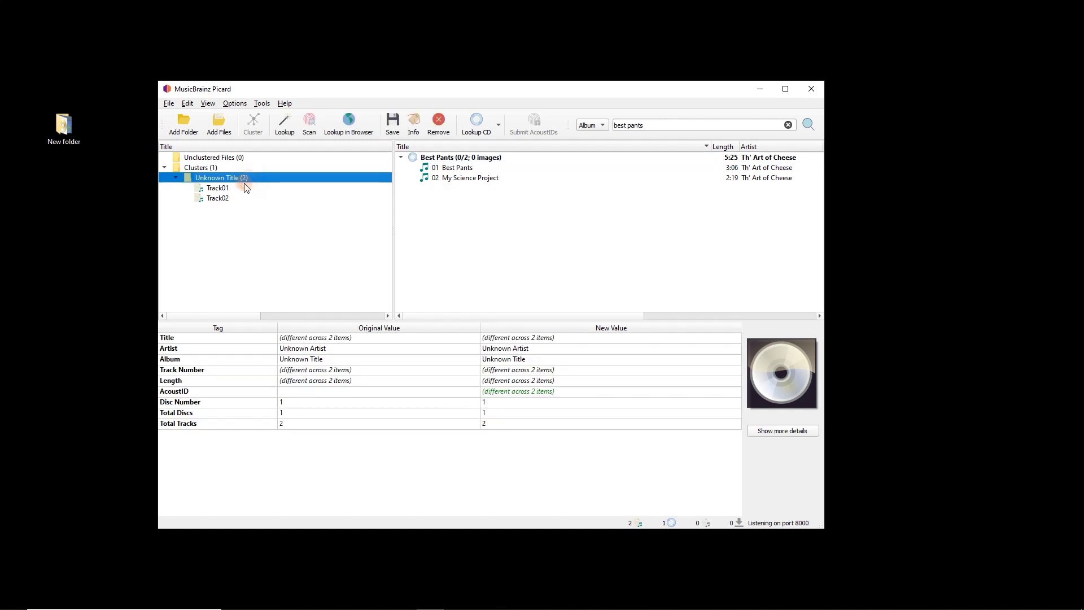
pyautogui.click(176, 177)
pyautogui.moveTo(196, 178); pyautogui.dragTo(411, 157)
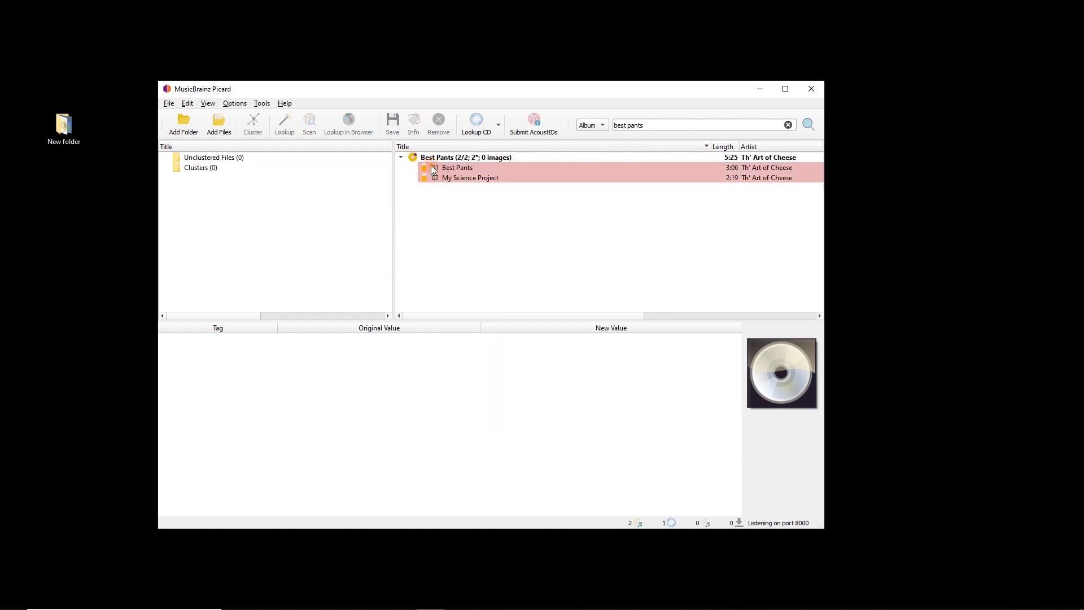
# Examine the original and new tag values of the Best Pants track, including its track number and length, and the album's combined tags
pyautogui.click(432, 168)
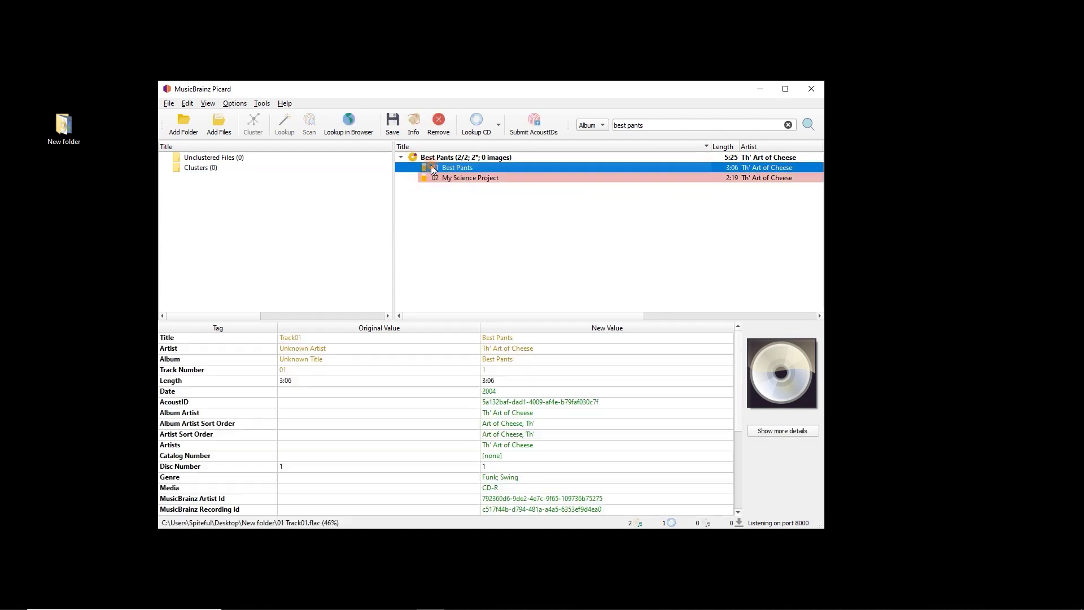
pyautogui.click(298, 370)
pyautogui.click(511, 372)
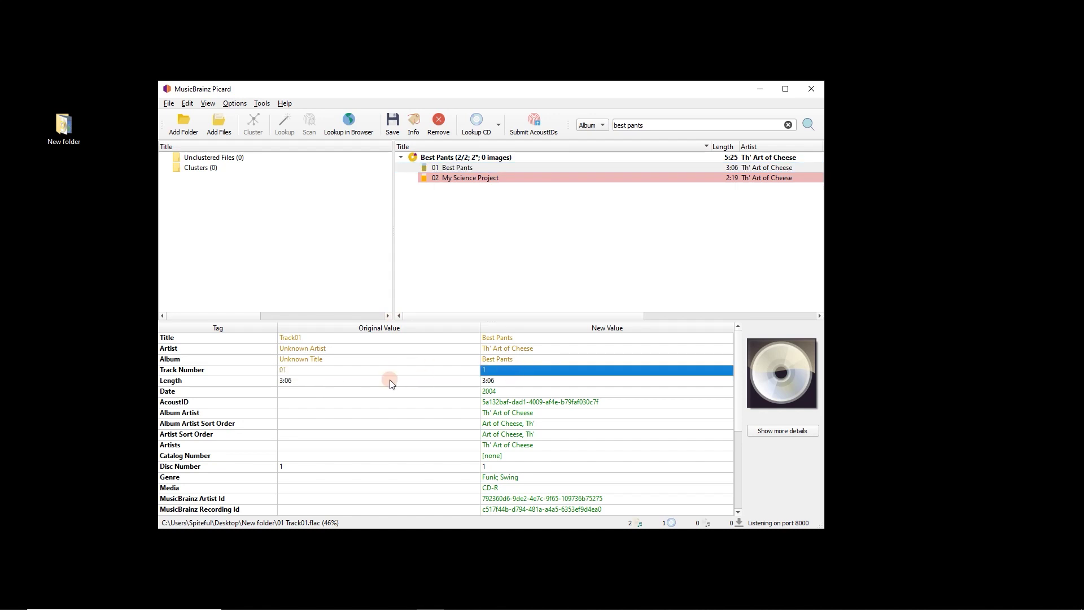
pyautogui.click(505, 381)
pyautogui.click(504, 381)
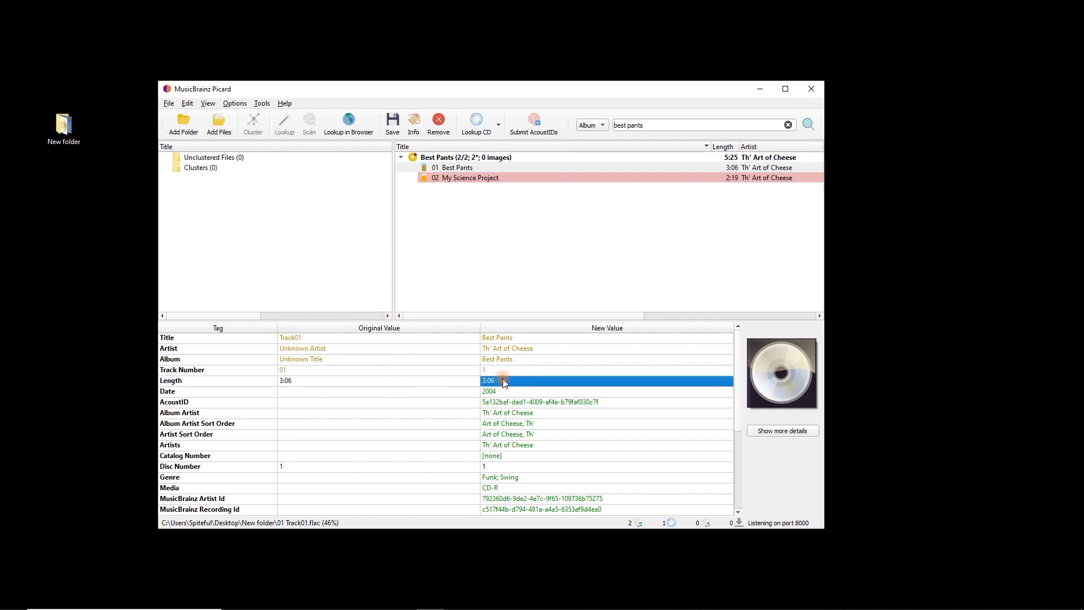
pyautogui.click(461, 188)
pyautogui.click(463, 157)
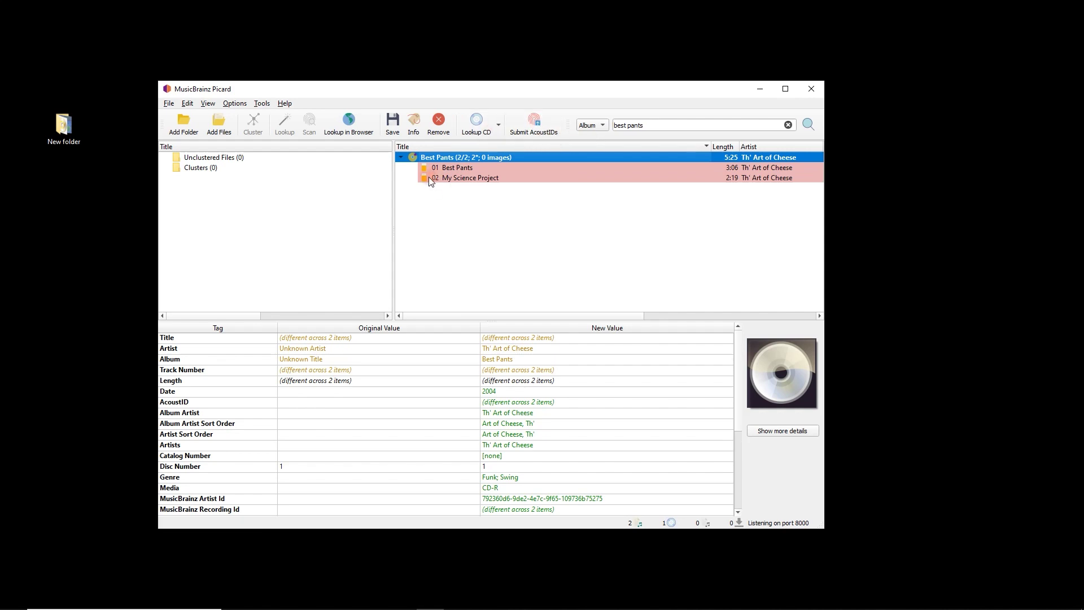
pyautogui.click(443, 169)
pyautogui.scroll(-5, 375, 459)
pyautogui.scroll(5, 358, 472)
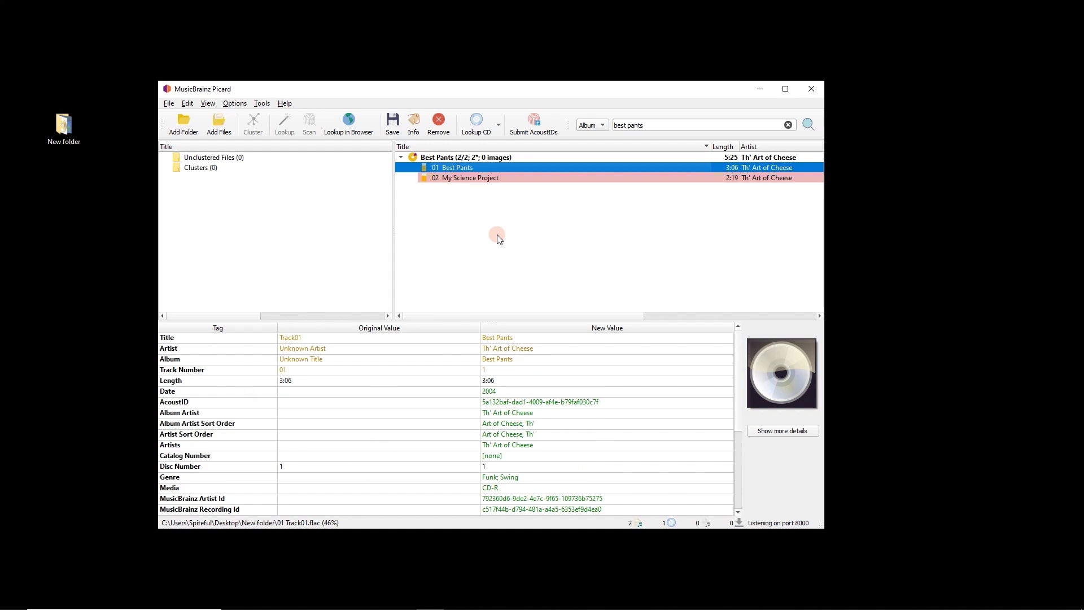
# Submit the AcoustID fingerprints for the whole Best Pants album
pyautogui.click(482, 163)
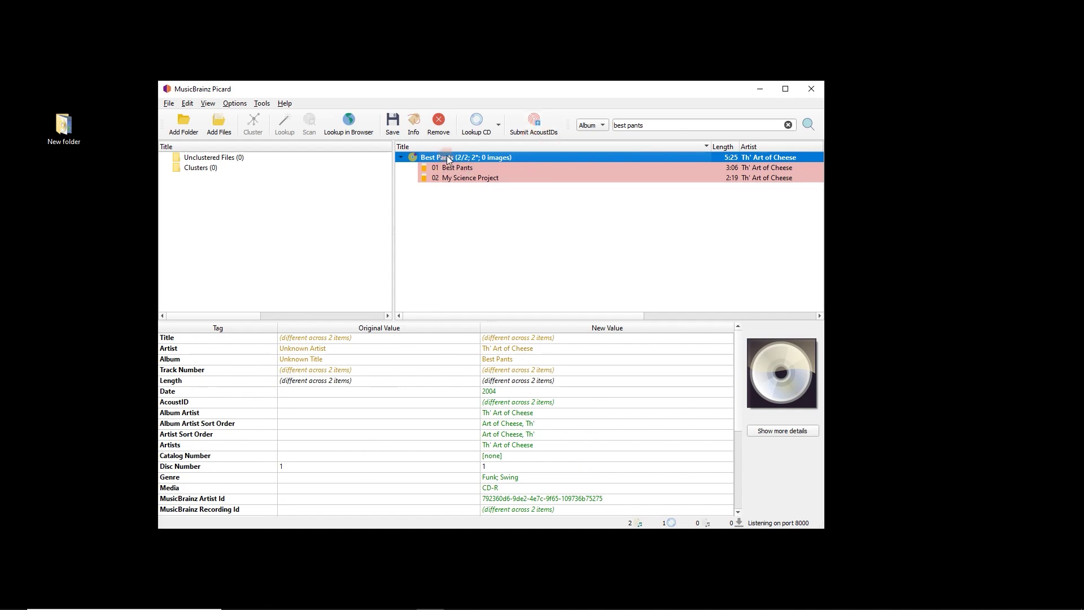
pyautogui.click(477, 158)
pyautogui.click(546, 126)
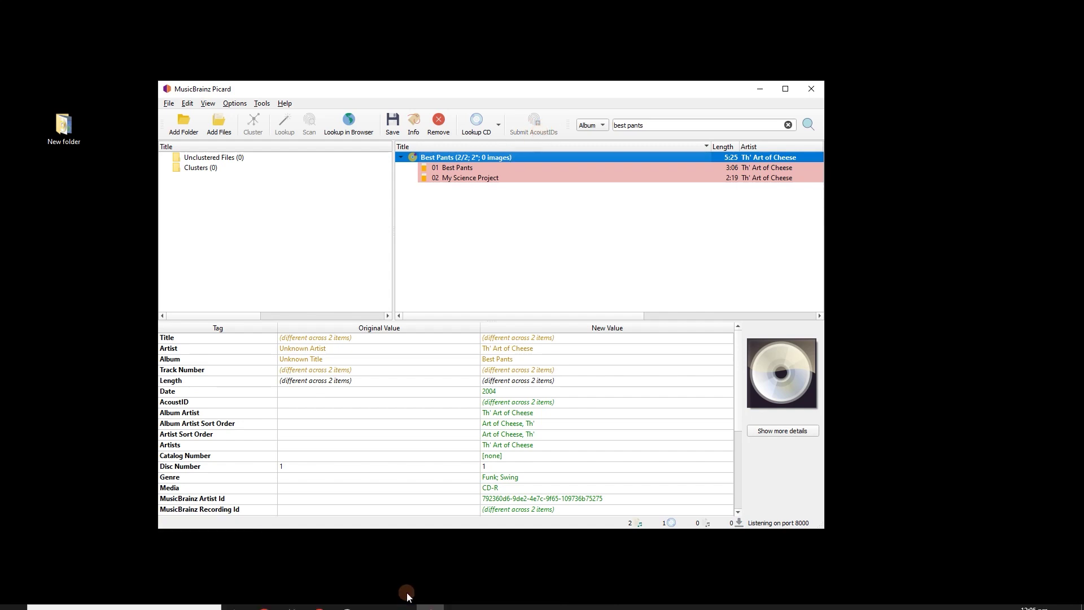
# Switch to the browser and close every page except the Best Pants release
pyautogui.click(319, 598)
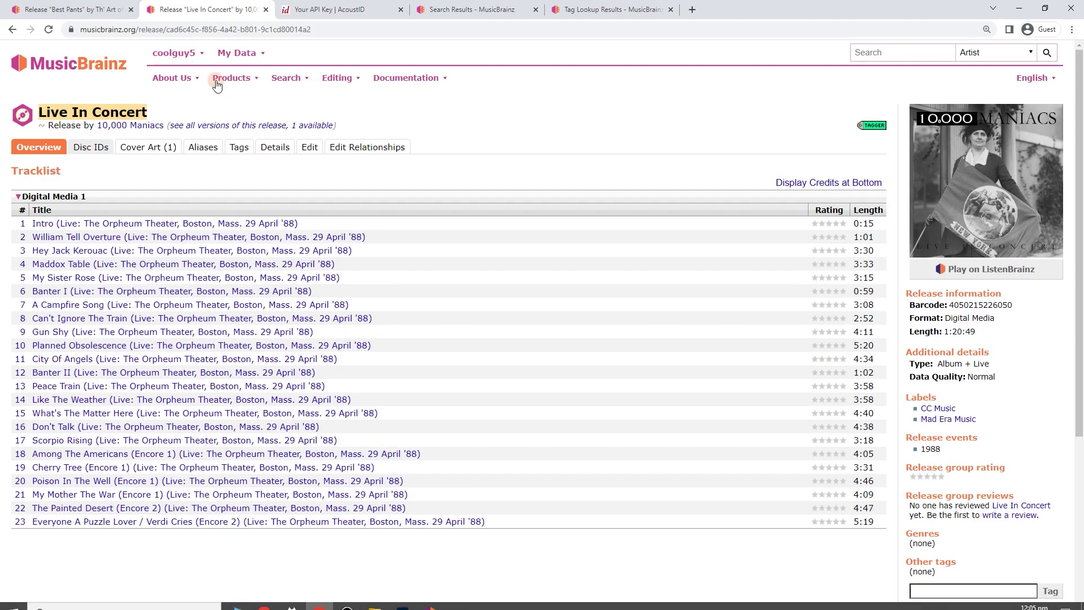
pyautogui.click(265, 10)
pyautogui.click(265, 10)
pyautogui.click(265, 9)
pyautogui.click(265, 9)
# Check the fingerprints associated with the Best Pants recording, go back to its release page and return to Picard
pyautogui.rightClick(248, 180)
pyautogui.click(280, 215)
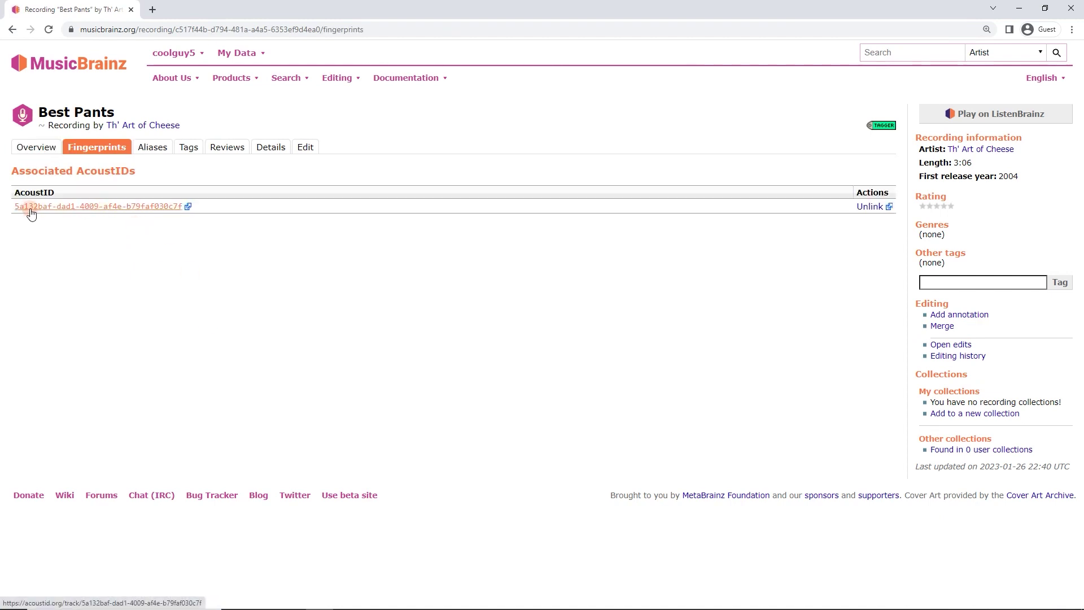
pyautogui.click(12, 30)
pyautogui.click(12, 29)
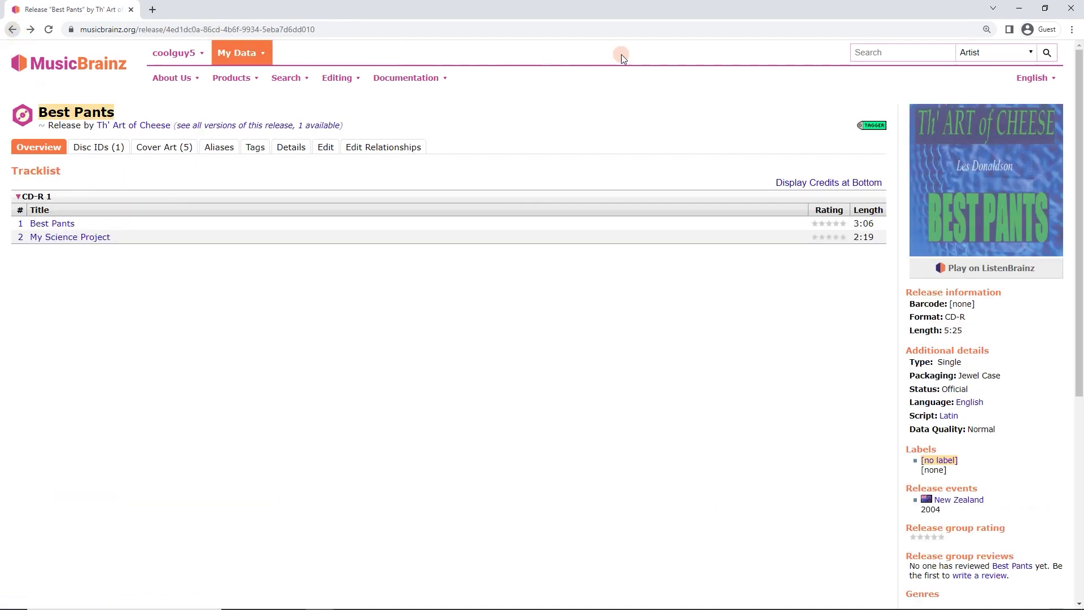
pyautogui.click(1019, 8)
# Move the Best Pants files back to the unclustered files and remove the emptied album from the loaded releases
pyautogui.moveTo(442, 157); pyautogui.dragTo(296, 209)
pyautogui.hotkey('ctrl', 'a')
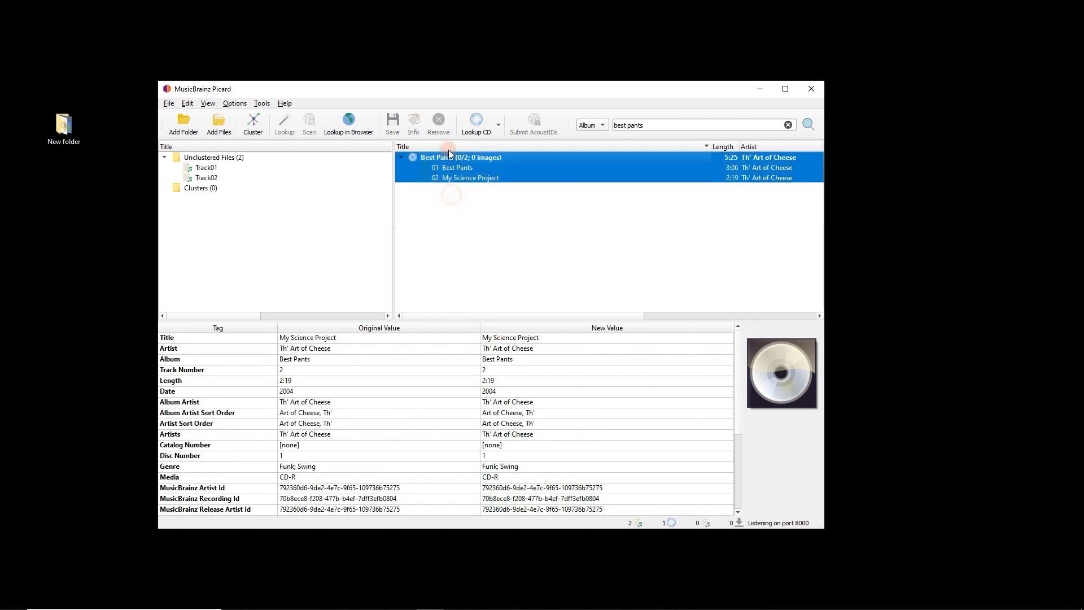
pyautogui.click(439, 124)
# Cluster the two unclustered files and scan the resulting Unknown Title cluster by its AcoustID fingerprints
pyautogui.click(212, 158)
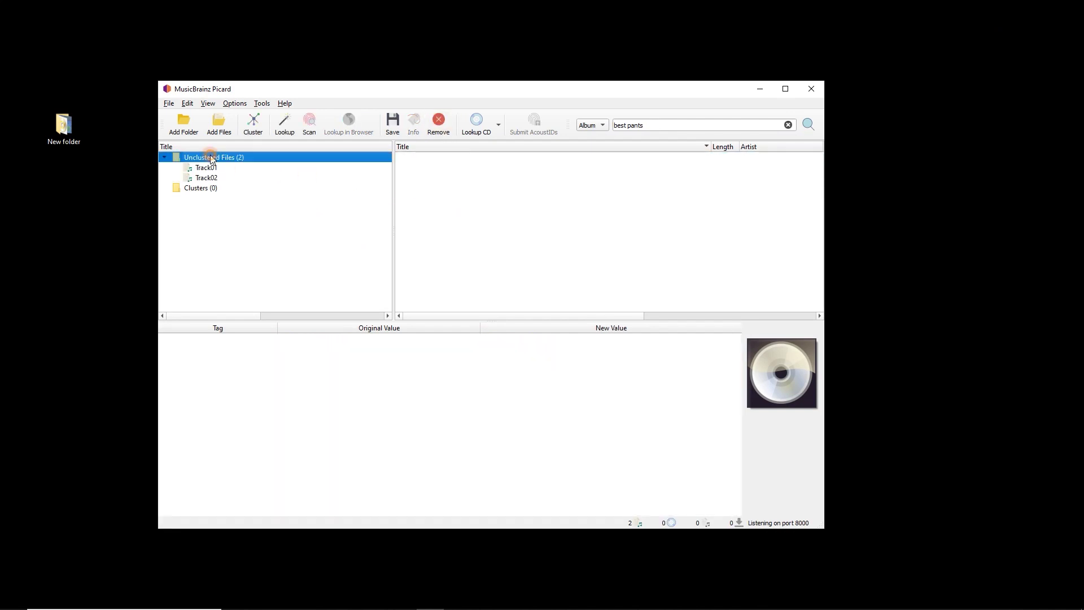
pyautogui.click(252, 127)
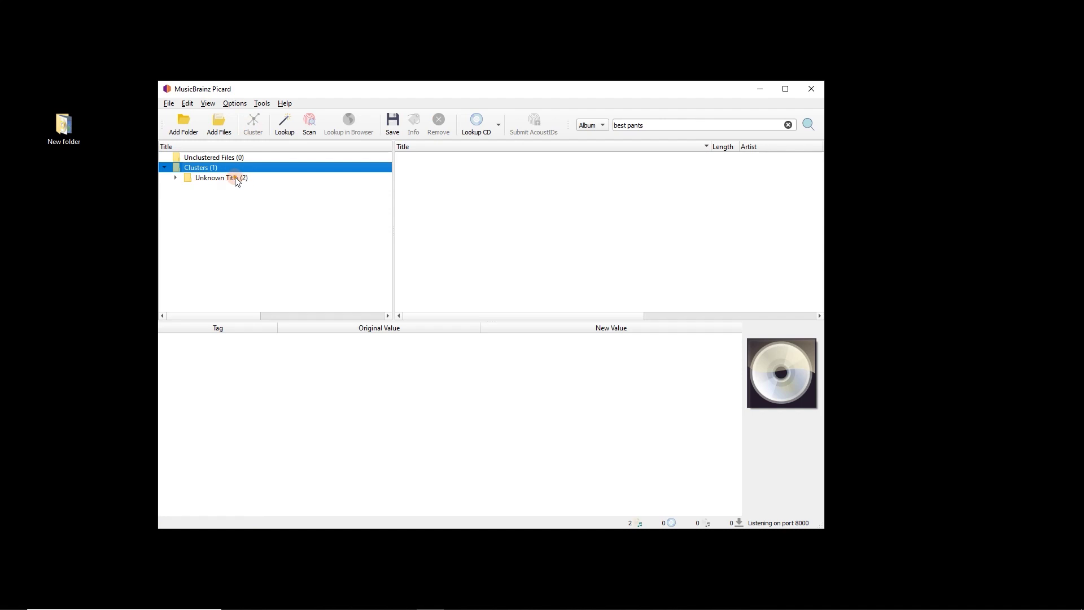
pyautogui.click(235, 178)
pyautogui.click(310, 129)
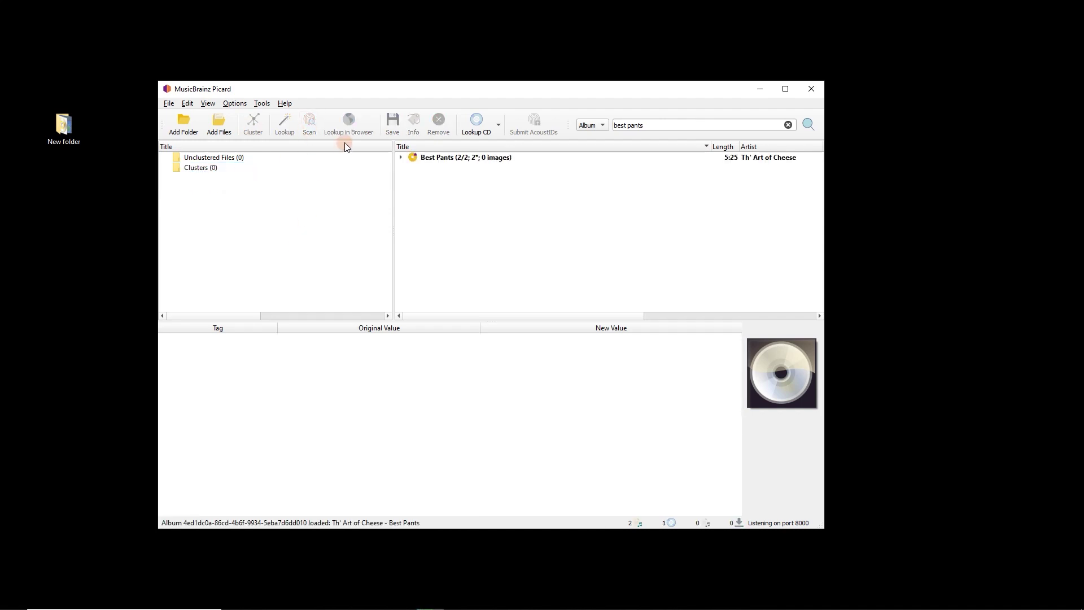
# Expand the Best Pants album, check the first track's match and tag changes, and select the whole album
pyautogui.doubleClick(410, 158)
pyautogui.click(426, 166)
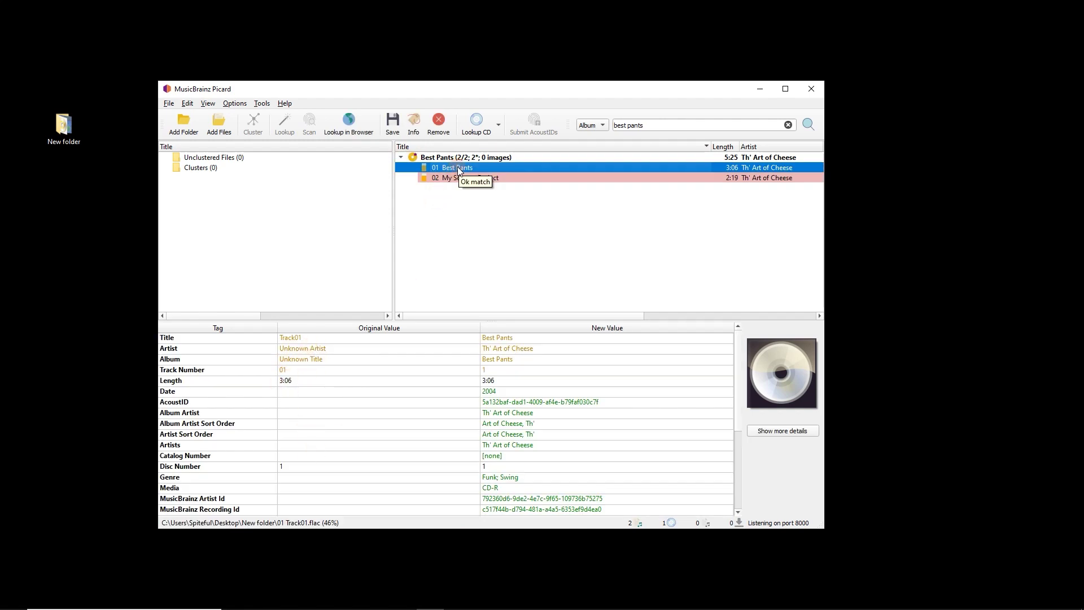
pyautogui.click(473, 202)
pyautogui.click(470, 158)
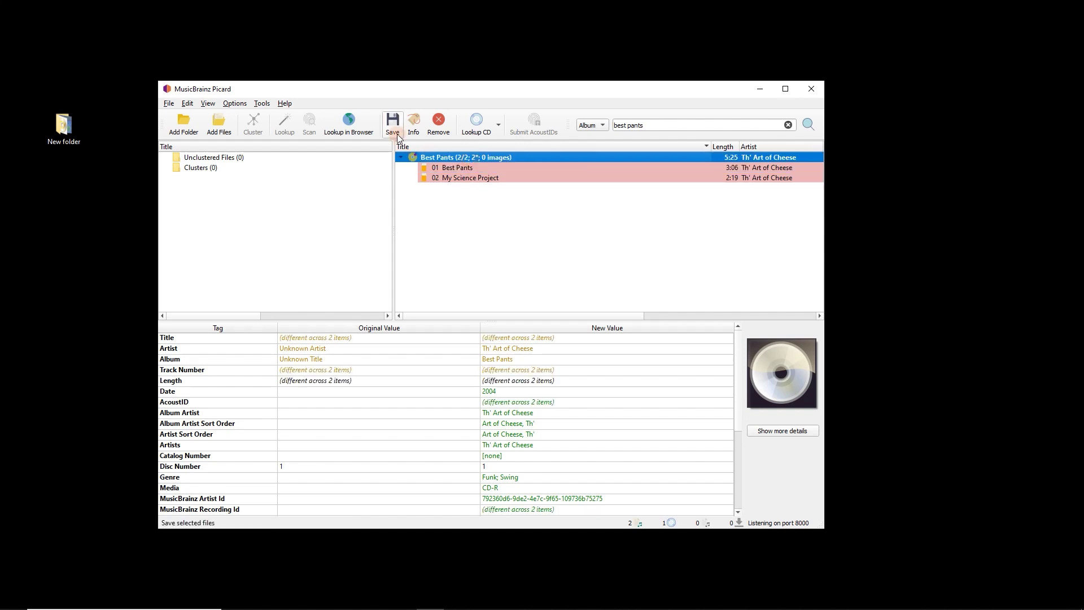